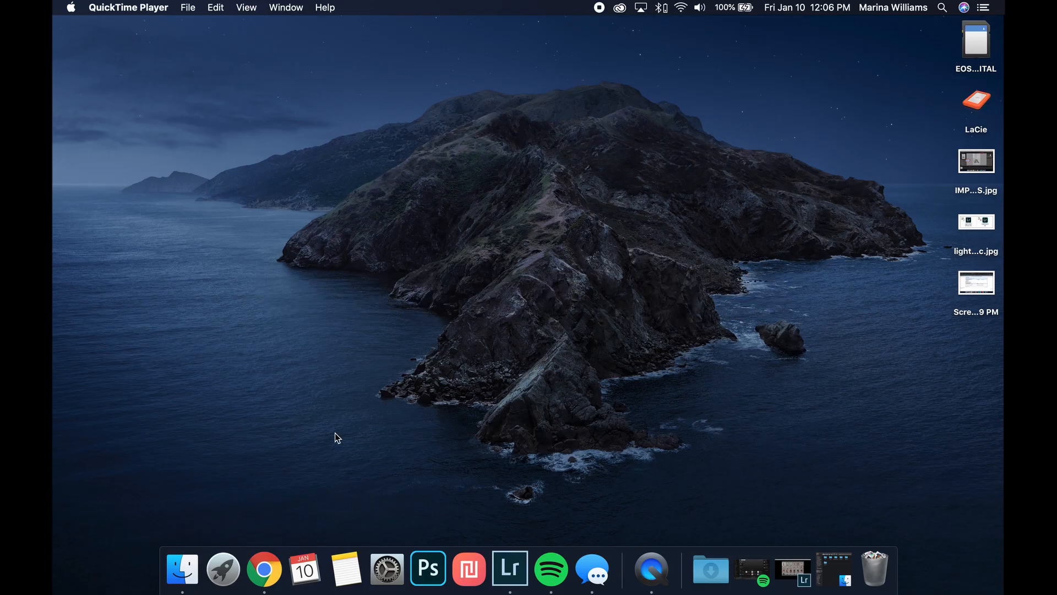
- Open Finder and go to the 2019 folder on the LaCie drive
{"action": "left_click", "coordinate": [189, 566]}
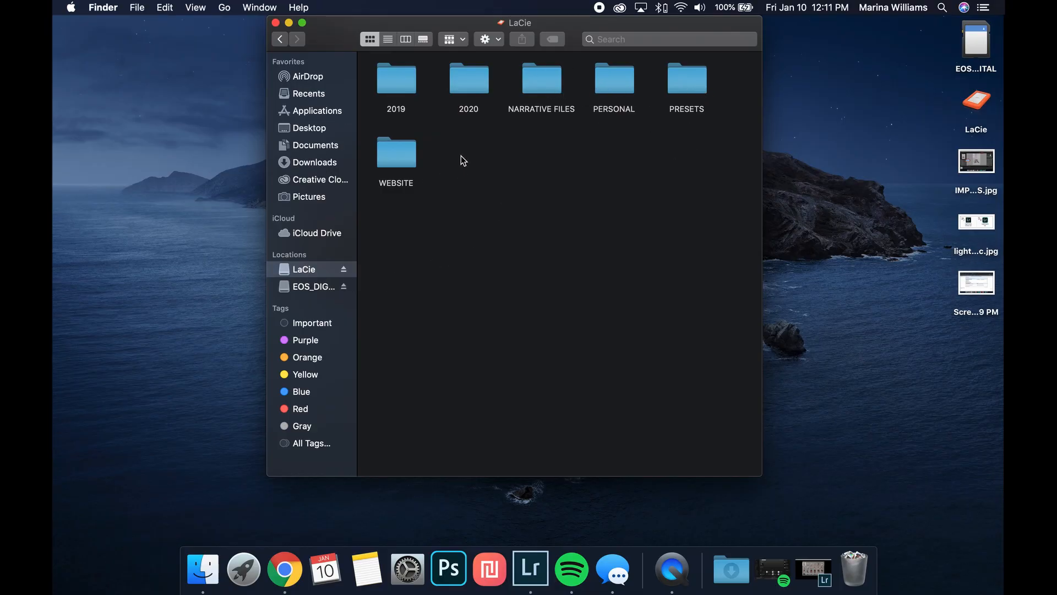
{"action": "left_click", "coordinate": [470, 81]}
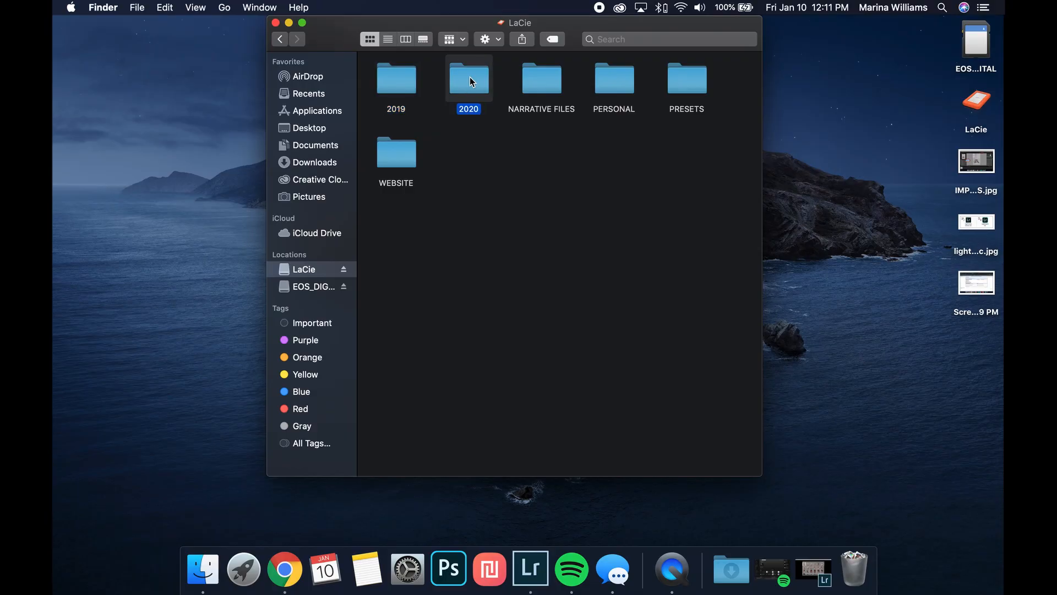
{"action": "left_click", "coordinate": [397, 81]}
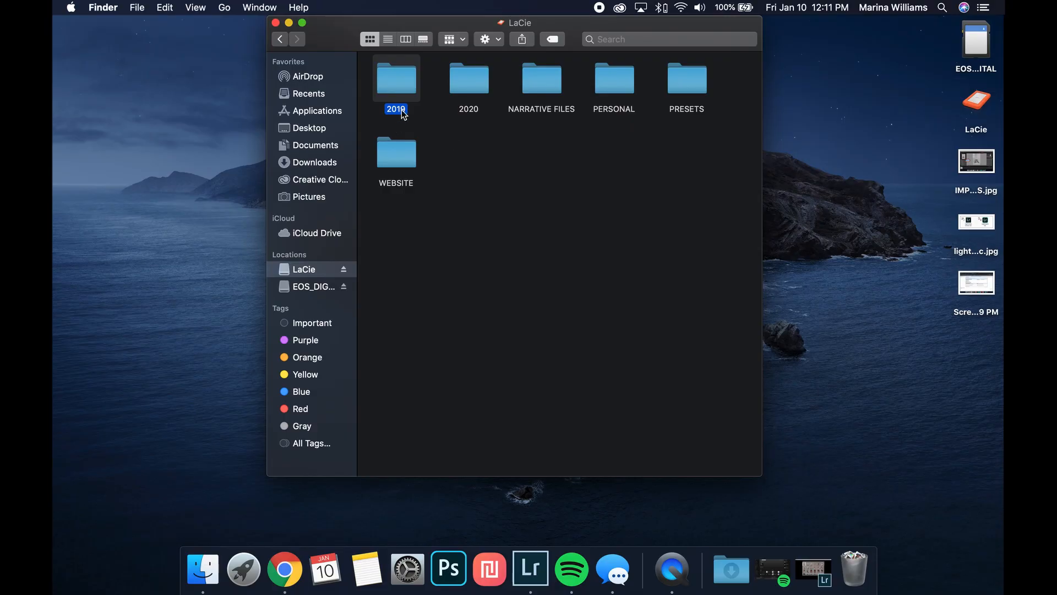
{"action": "double_click", "coordinate": [397, 80]}
- Examine how the shoot folders inside the 2019 folder are named and ordered by date
{"action": "scroll", "coordinate": [498, 132], "scroll_direction": "up", "scroll_amount": 10}
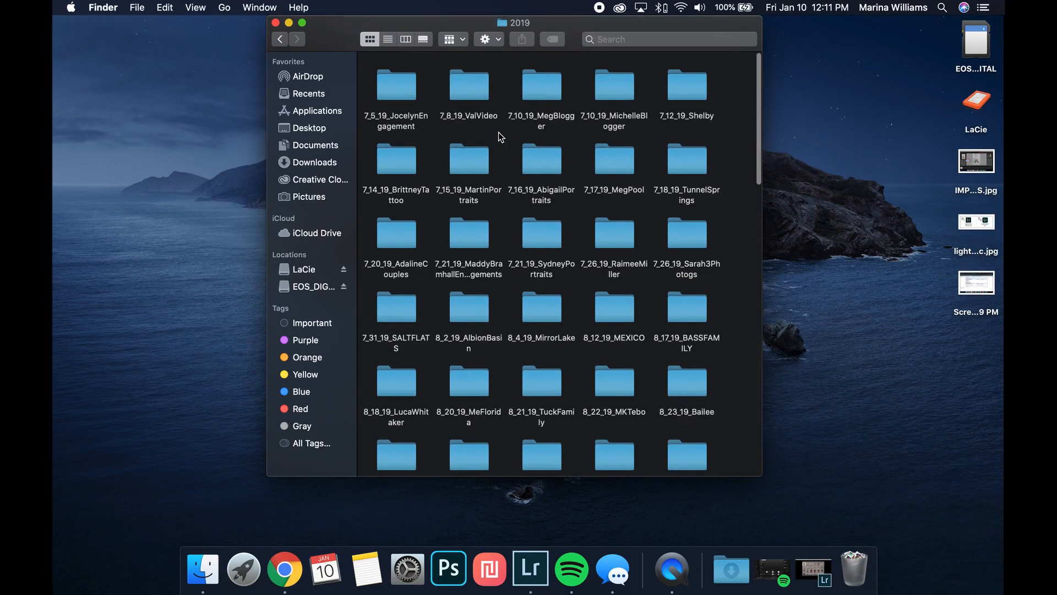
{"action": "scroll", "coordinate": [498, 132], "scroll_direction": "down", "scroll_amount": 10}
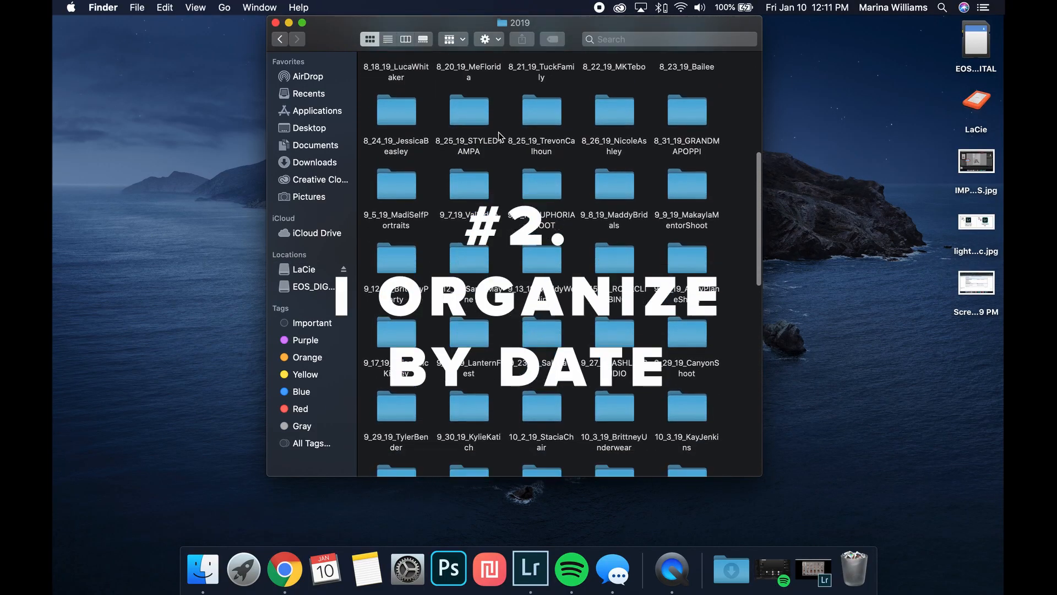
{"action": "scroll", "coordinate": [498, 132], "scroll_direction": "down", "scroll_amount": 5}
{"action": "scroll", "coordinate": [498, 133], "scroll_direction": "up", "scroll_amount": 12}
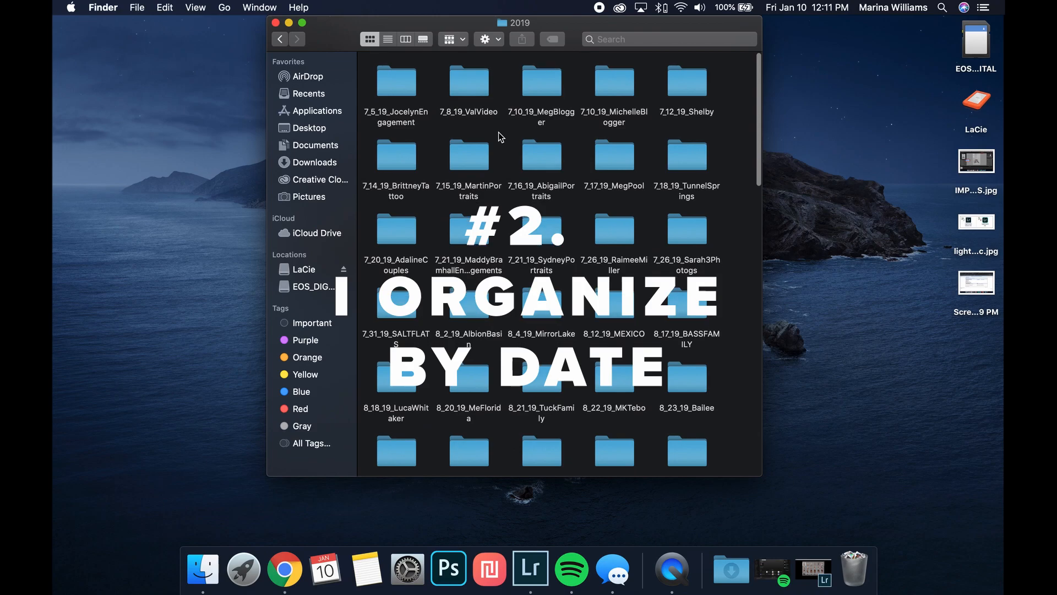
{"action": "scroll", "coordinate": [498, 132], "scroll_direction": "down", "scroll_amount": 15}
{"action": "scroll", "coordinate": [498, 132], "scroll_direction": "up", "scroll_amount": 12}
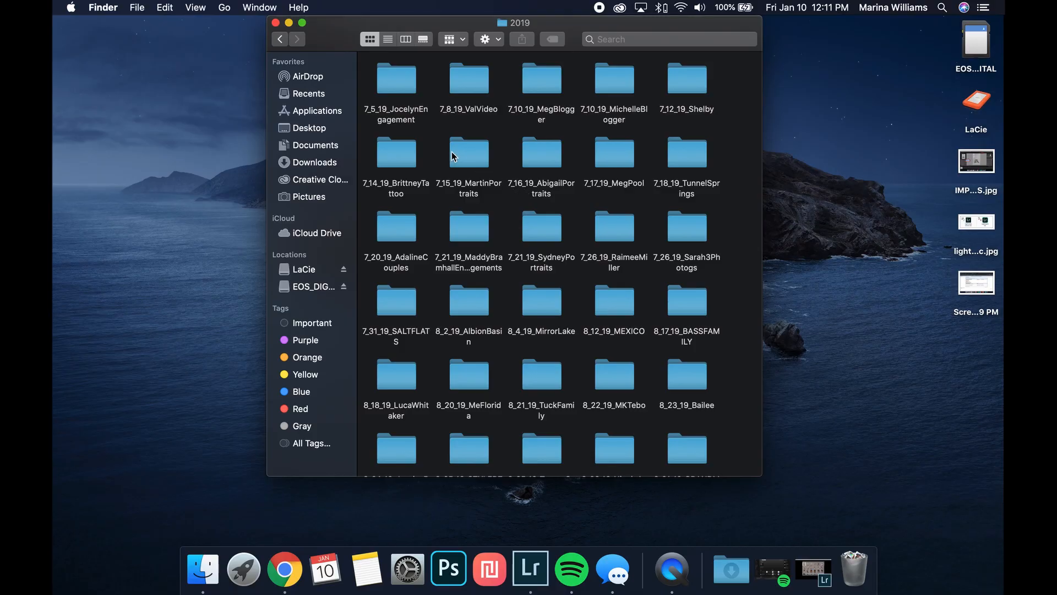
{"action": "left_click", "coordinate": [399, 120]}
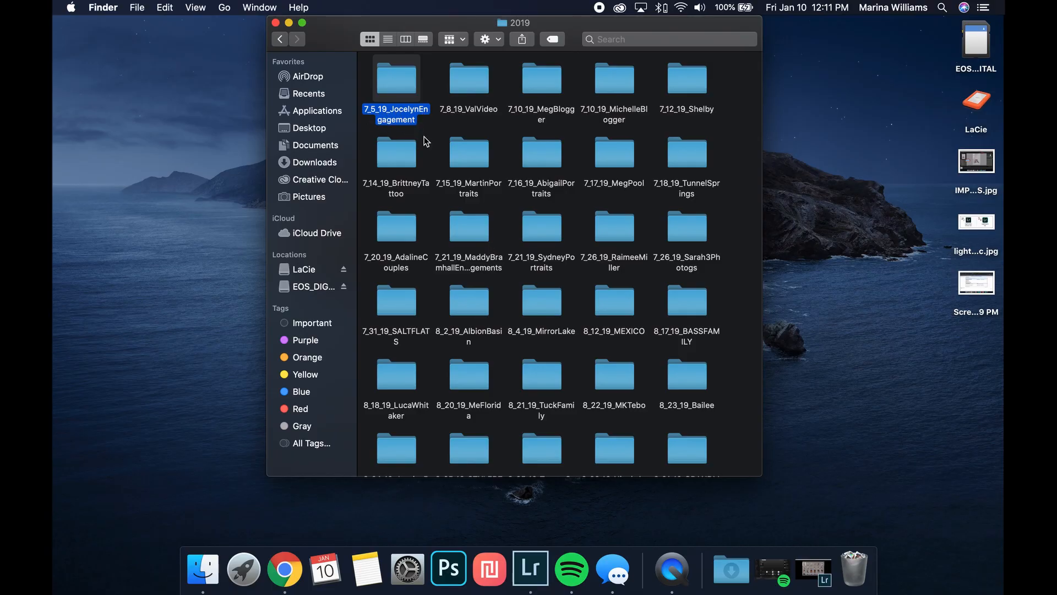
{"action": "left_click", "coordinate": [465, 86]}
{"action": "left_click", "coordinate": [550, 82]}
{"action": "left_click", "coordinate": [618, 82]}
{"action": "left_click", "coordinate": [680, 84]}
{"action": "left_click", "coordinate": [414, 151]}
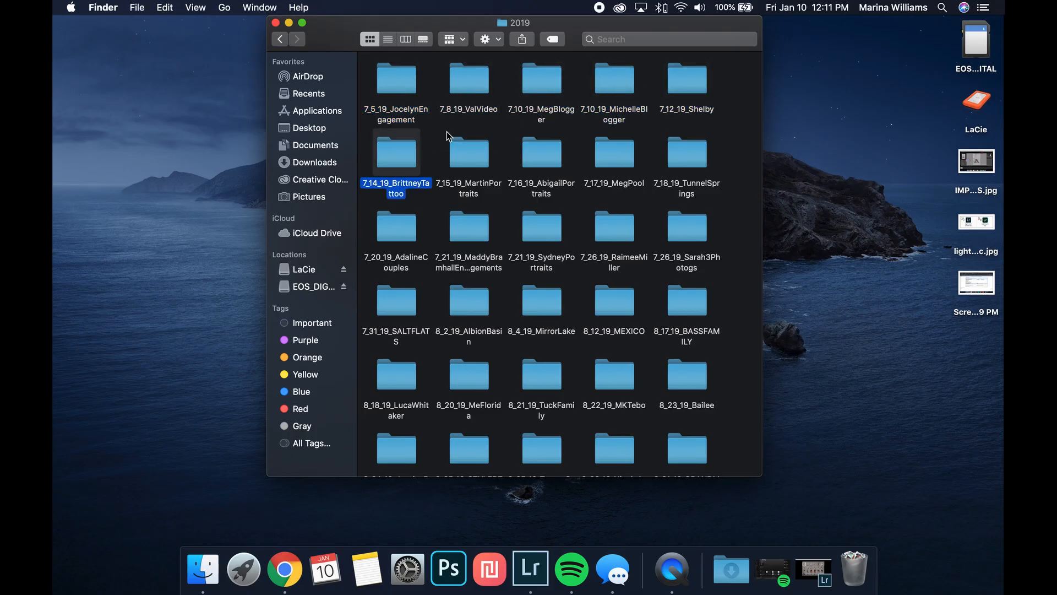
{"action": "left_click", "coordinate": [446, 133]}
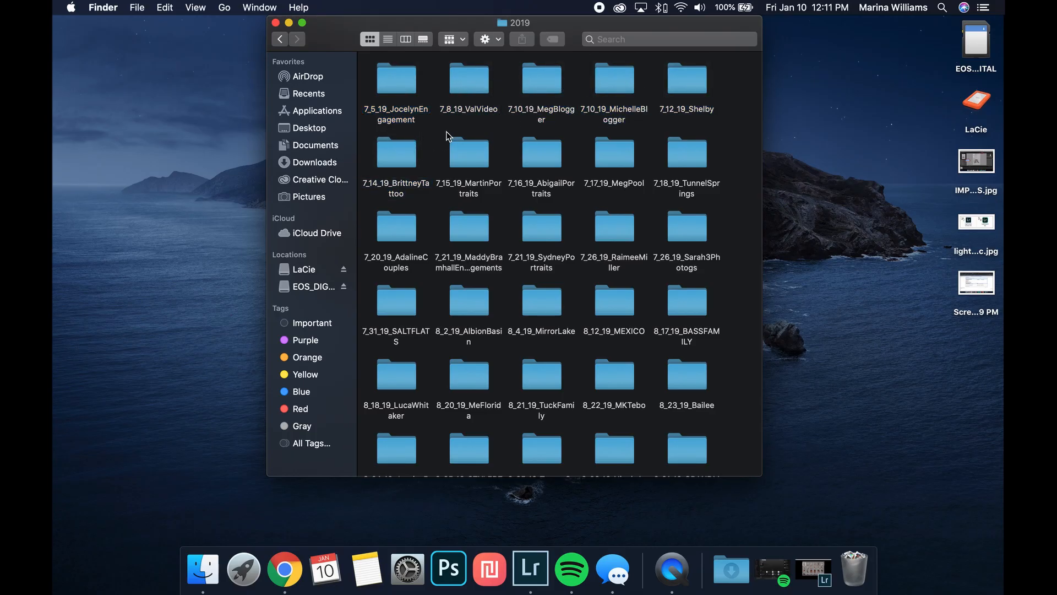
- Clean up the shoot folders in the 2019 folder by Date Modified and review their order
{"action": "scroll", "coordinate": [453, 142], "scroll_direction": "down", "scroll_amount": 15}
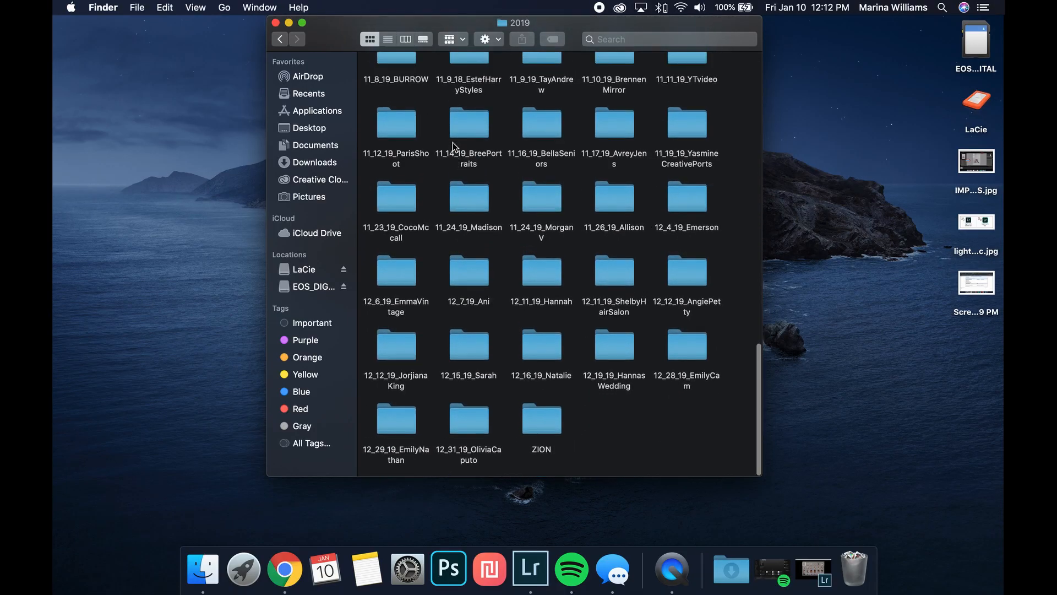
{"action": "right_click", "coordinate": [611, 434]}
{"action": "left_click", "coordinate": [602, 438]}
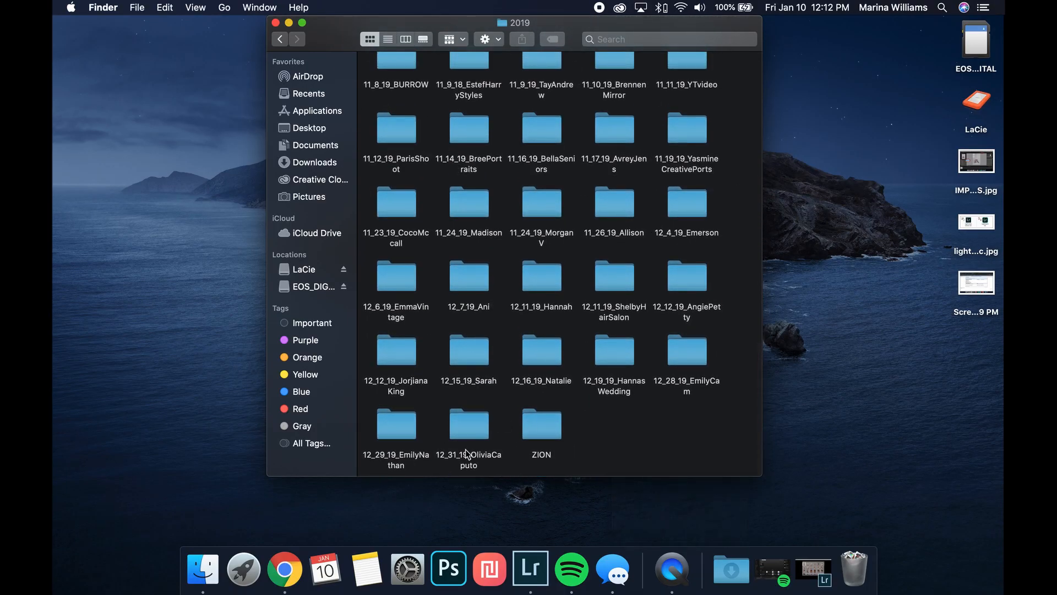
{"action": "right_click", "coordinate": [609, 432]}
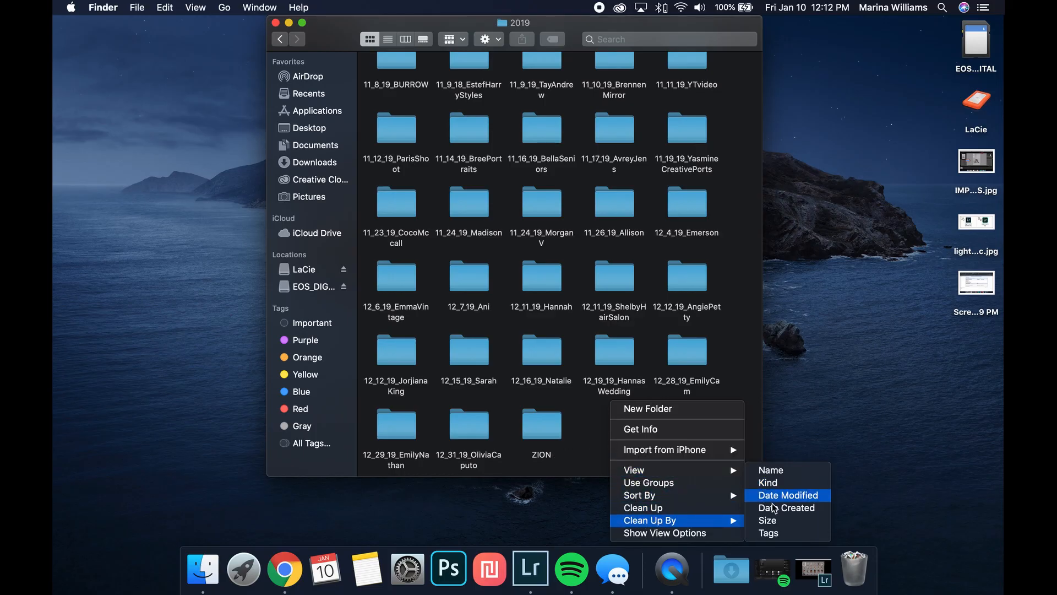
{"action": "left_click", "coordinate": [787, 494]}
{"action": "scroll", "coordinate": [495, 275], "scroll_direction": "up", "scroll_amount": 2}
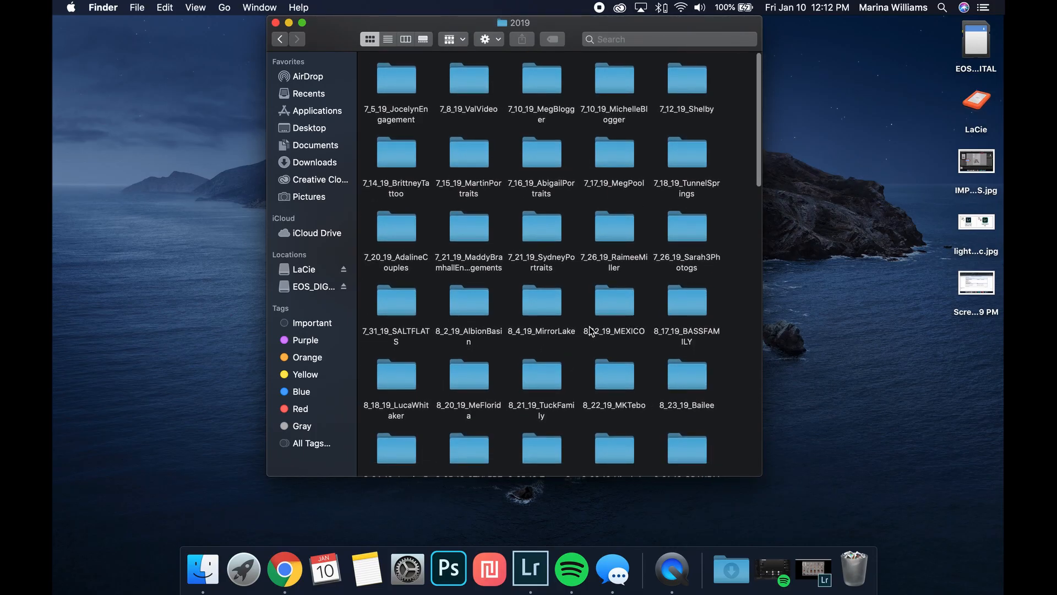
{"action": "scroll", "coordinate": [587, 330], "scroll_direction": "down", "scroll_amount": 10}
{"action": "scroll", "coordinate": [587, 330], "scroll_direction": "down", "scroll_amount": 3}
{"action": "scroll", "coordinate": [550, 332], "scroll_direction": "up", "scroll_amount": 10}
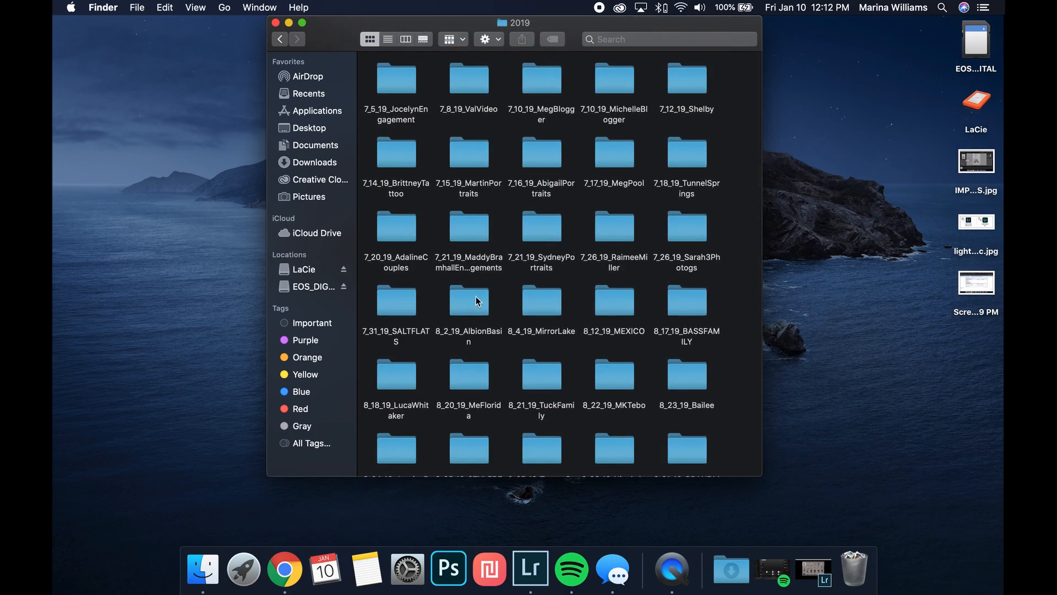
{"action": "scroll", "coordinate": [479, 298], "scroll_direction": "down", "scroll_amount": 12}
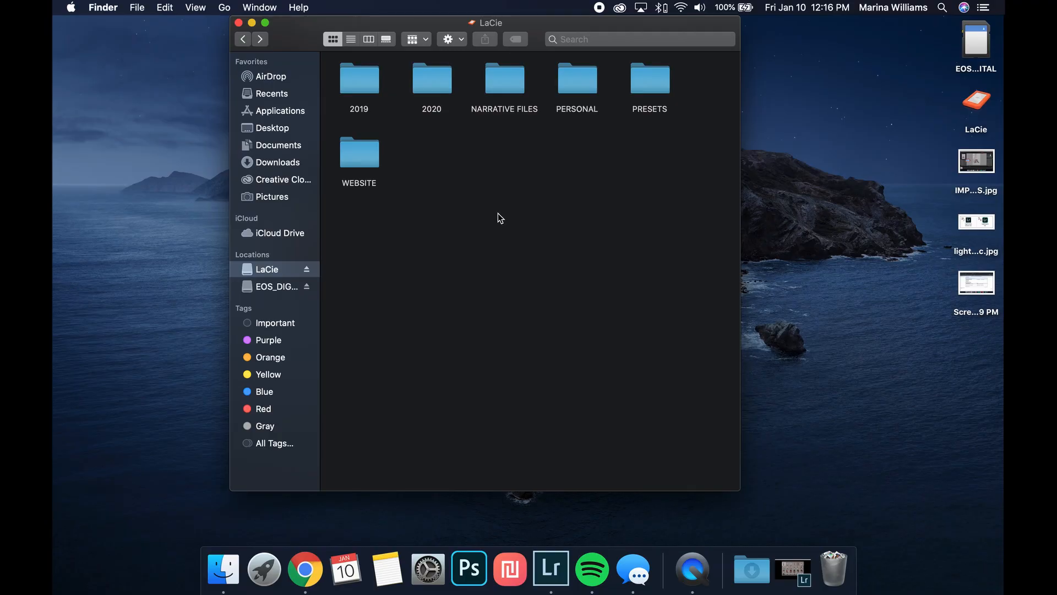
- In the LaCie drive's 2020 folder, create a shoot folder named with the date 1_10_20, an underscore and the client's first name
{"action": "double_click", "coordinate": [438, 79]}
{"action": "right_click", "coordinate": [480, 201]}
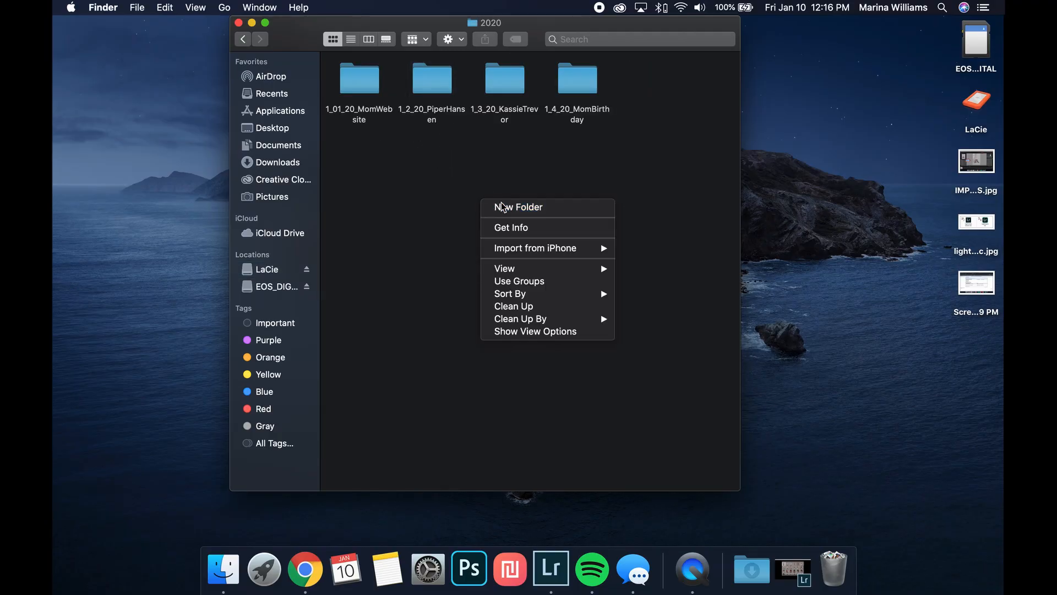
{"action": "left_click", "coordinate": [502, 209]}
{"action": "type", "text": "1_10_20"}
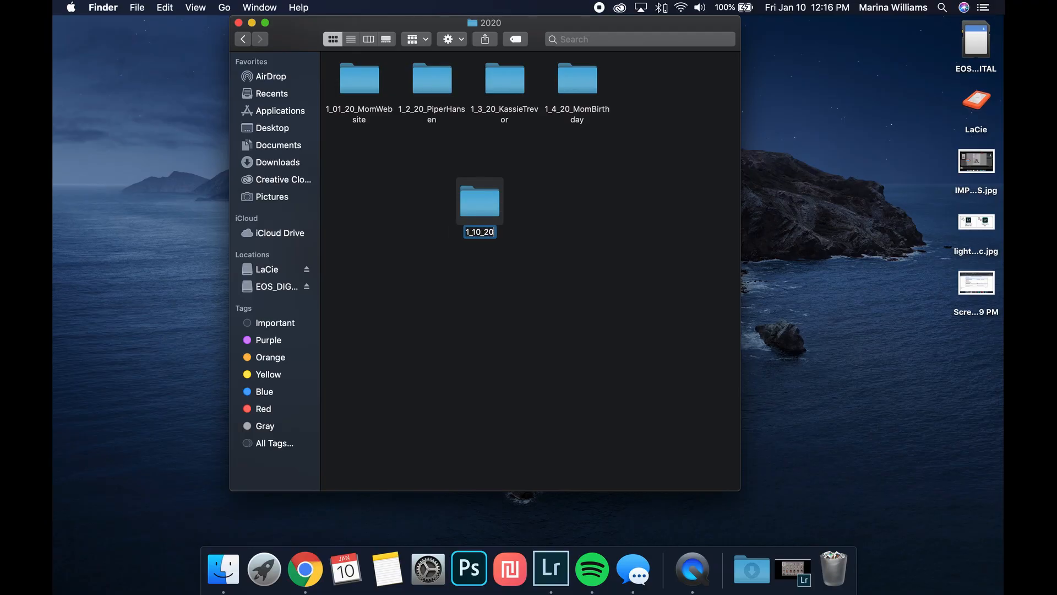
{"action": "type", "text": "_Marina"}
{"action": "key", "text": "Return"}
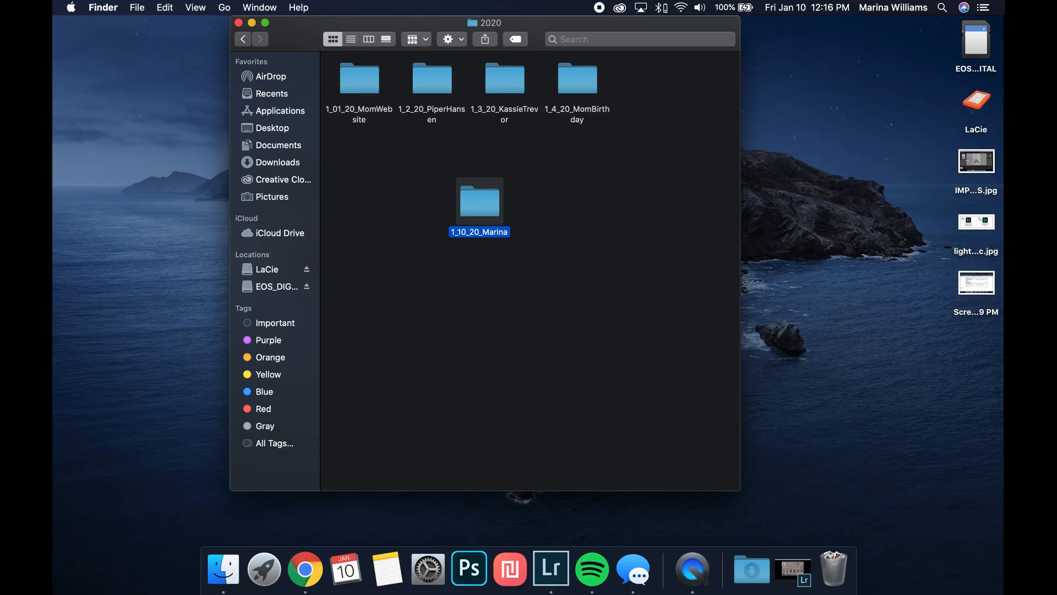
- Clean up the folders in the 2020 folder by Name
{"action": "right_click", "coordinate": [645, 214]}
{"action": "mouse_move", "coordinate": [716, 333]}
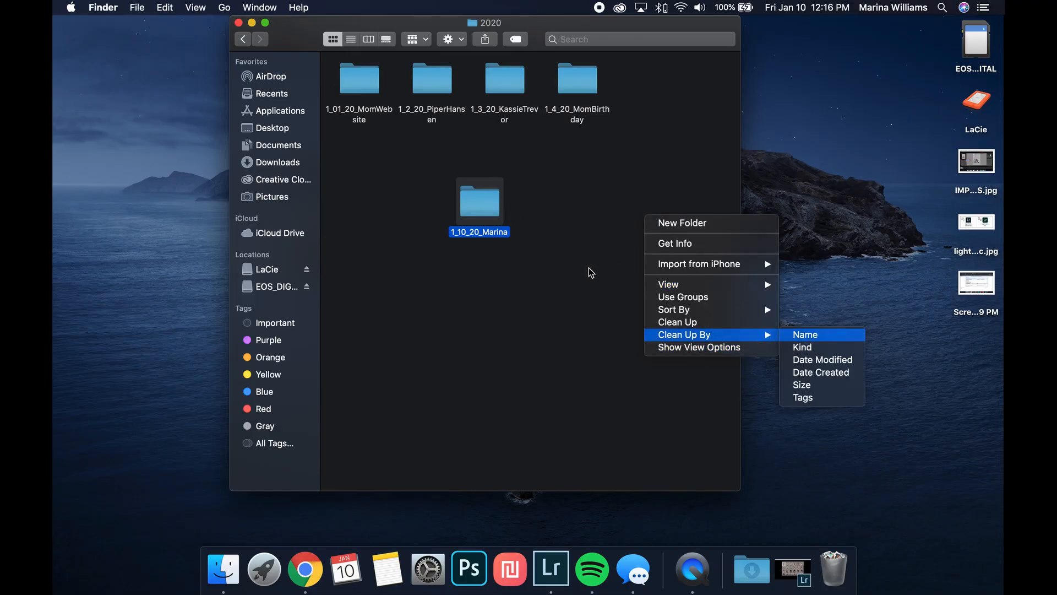
{"action": "left_click", "coordinate": [808, 333]}
- Open the new 1_10_20 shoot folder, show it as a list, and create a subfolder named raws
{"action": "double_click", "coordinate": [649, 82]}
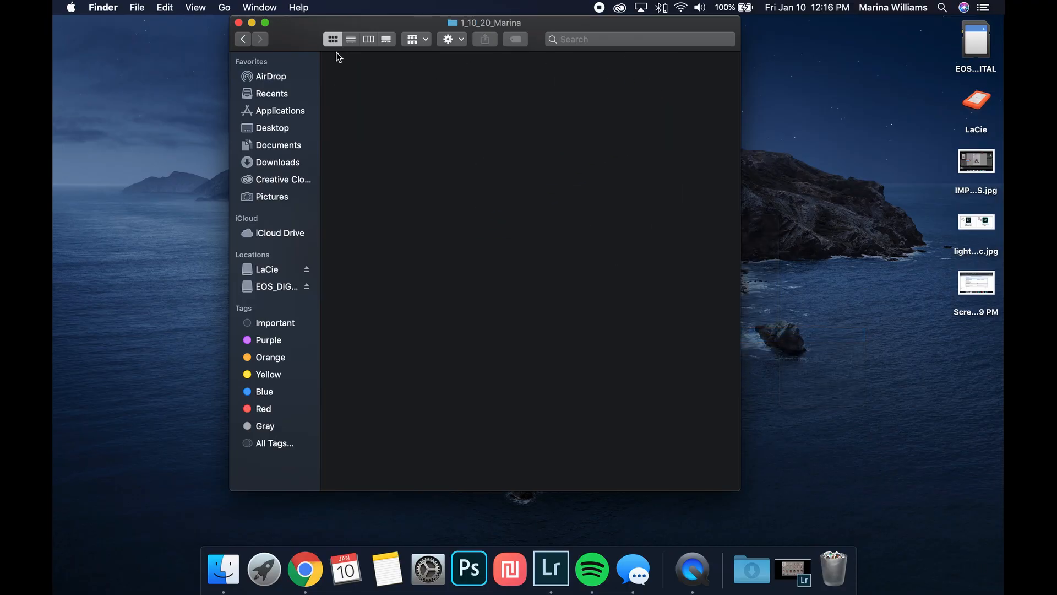
{"action": "left_click", "coordinate": [355, 38]}
{"action": "right_click", "coordinate": [456, 159]}
{"action": "left_click", "coordinate": [477, 163]}
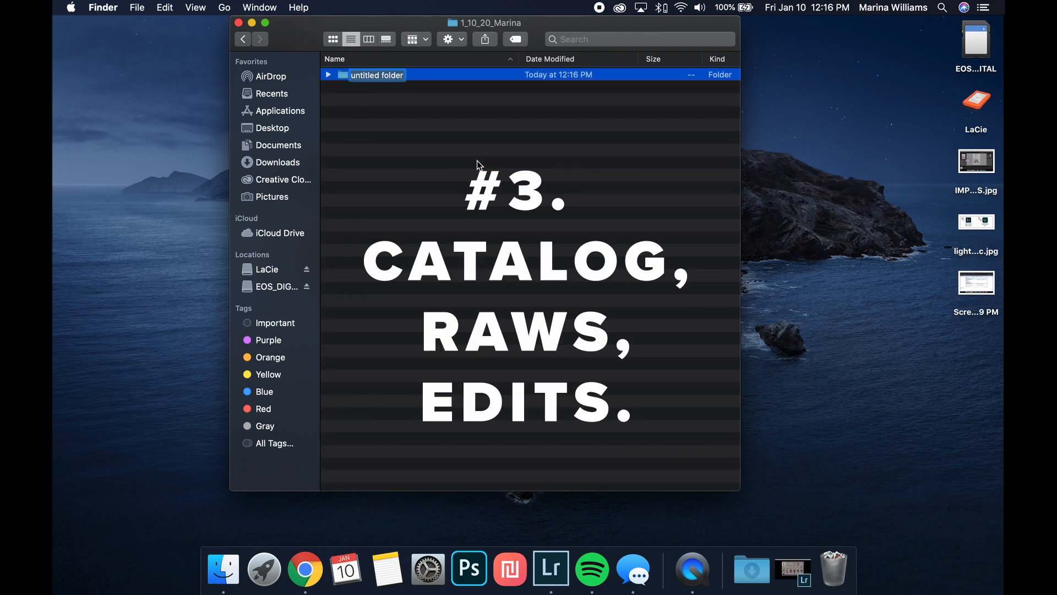
{"action": "type", "text": "raws"}
{"action": "key", "text": "Return"}
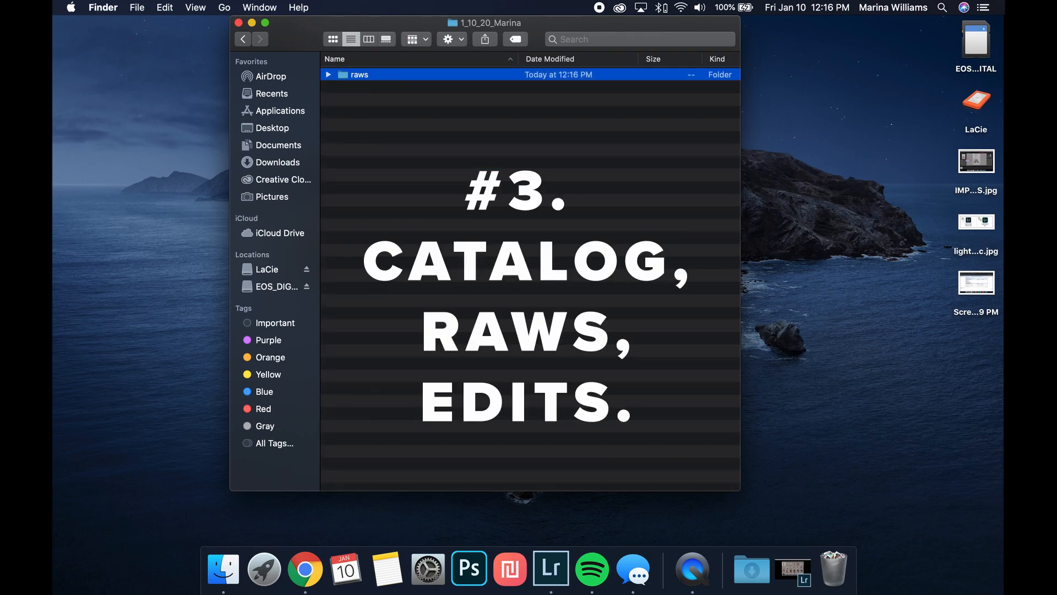
{"action": "left_click", "coordinate": [463, 192]}
- Open the raws folder and show the EOS_DIGITAL card in a second Finder window beside it
{"action": "left_click_drag", "start_coordinate": [300, 40], "coordinate": [190, 14]}
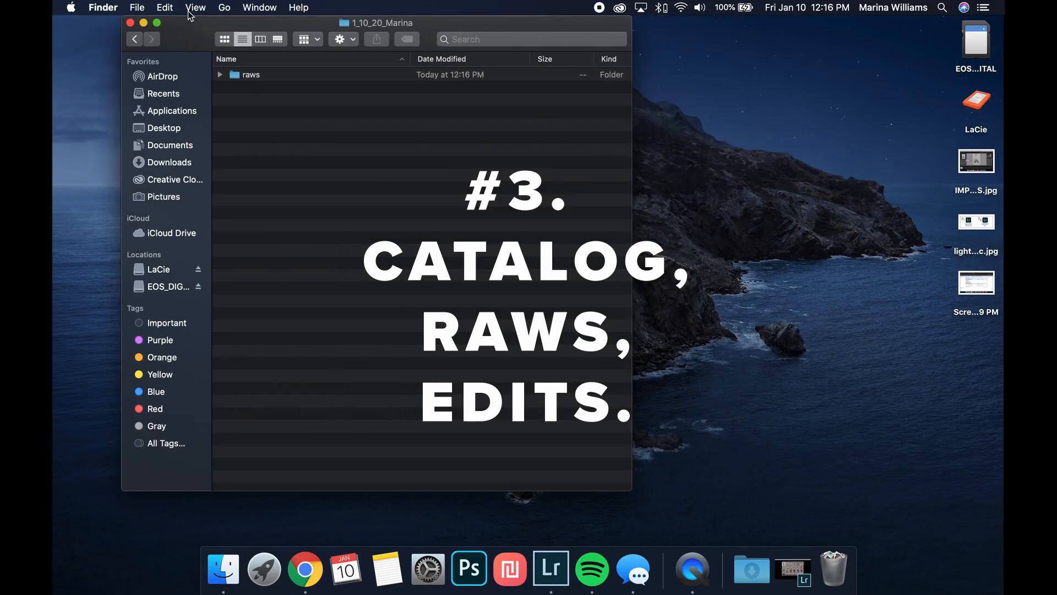
{"action": "double_click", "coordinate": [262, 76]}
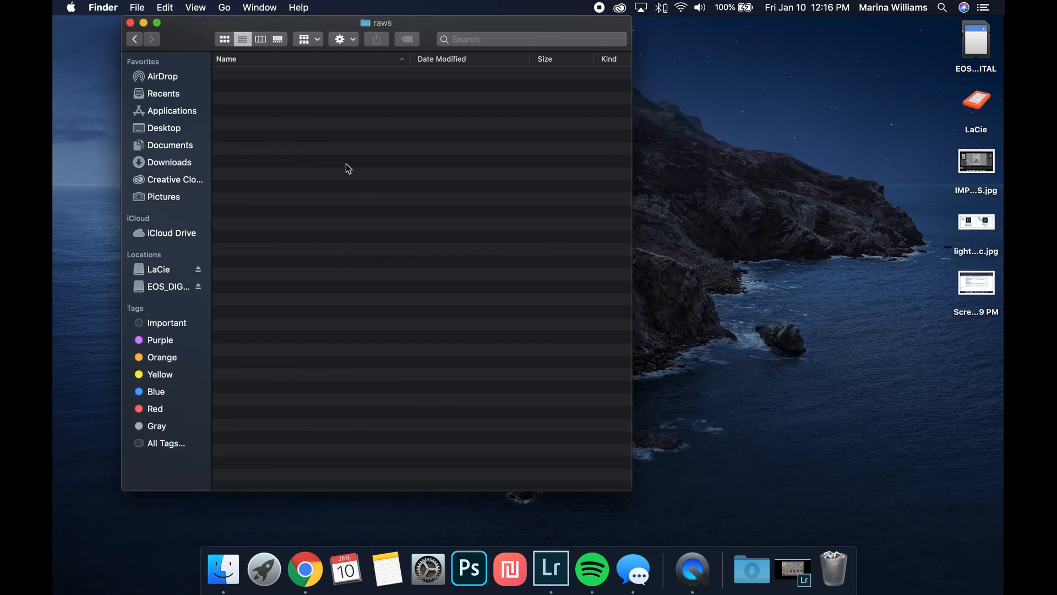
{"action": "key", "text": "super+n"}
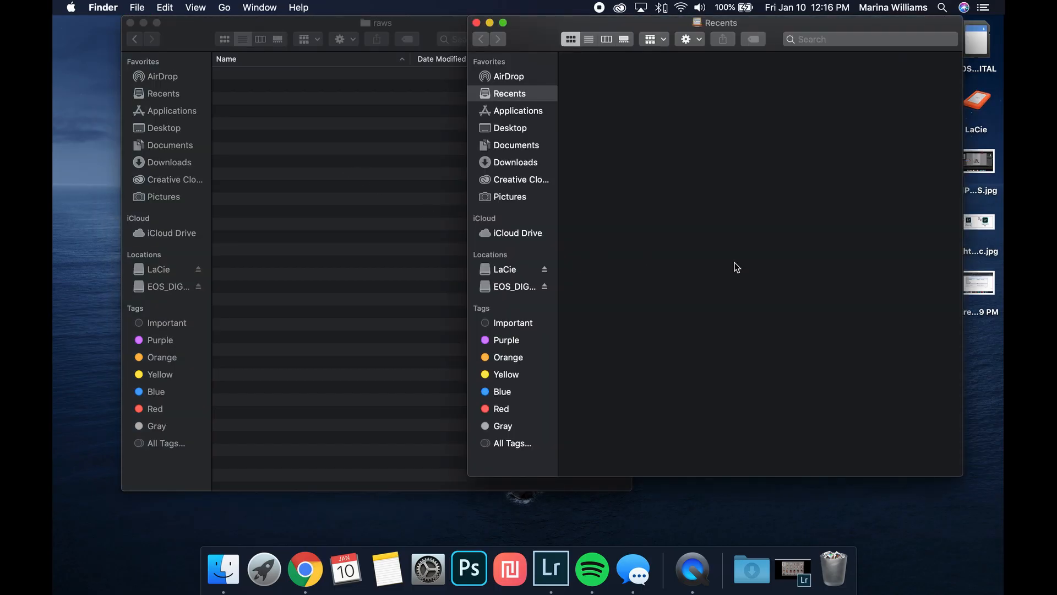
{"action": "left_click", "coordinate": [515, 286]}
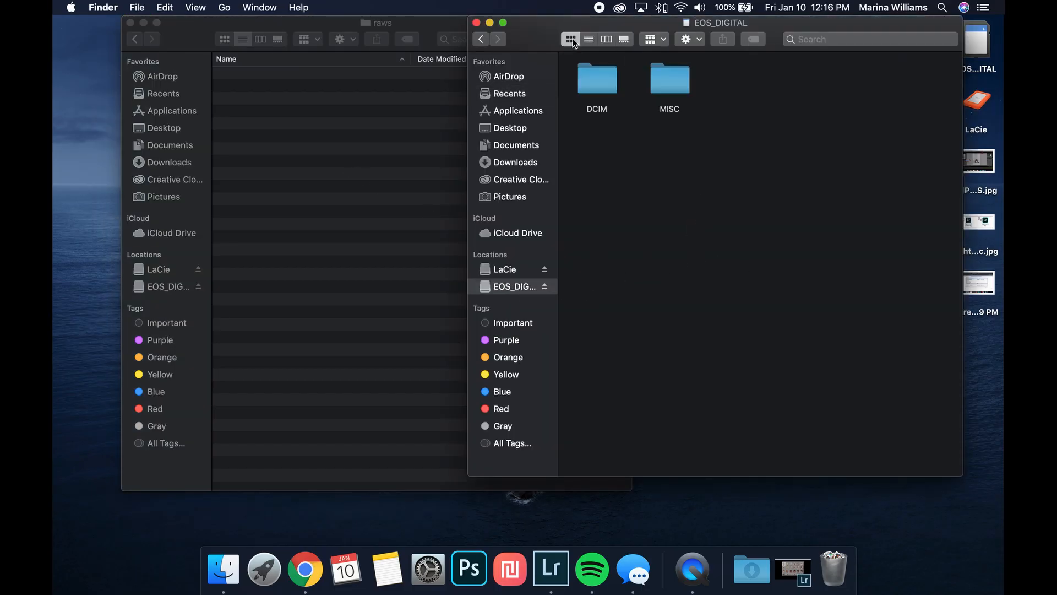
{"action": "left_click_drag", "start_coordinate": [523, 32], "coordinate": [563, 31]}
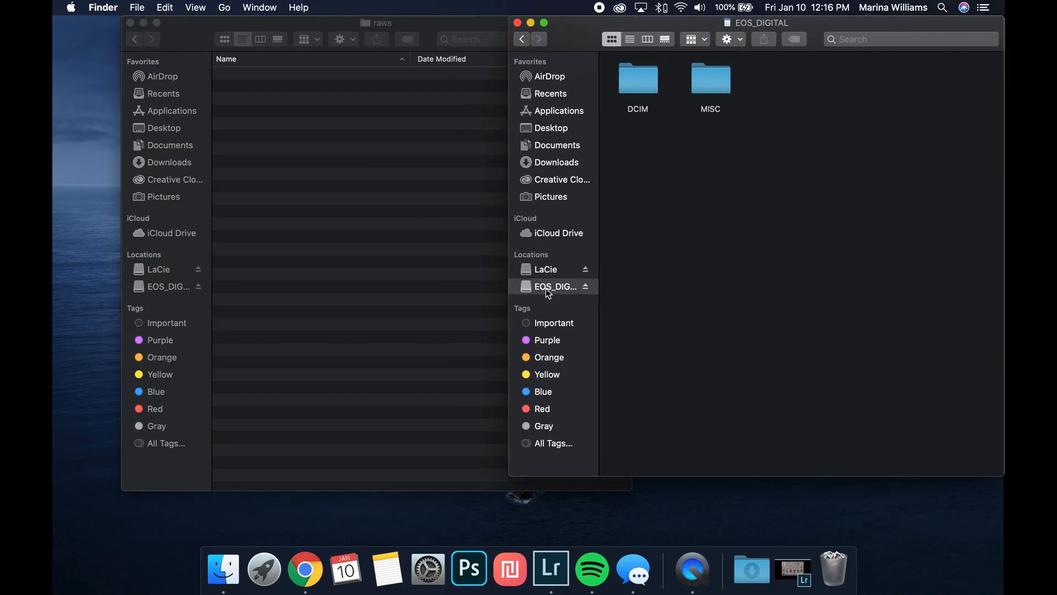
- Copy a block of CR2 photos starting at BS8A5706.CR2 from the card's DCIM/100EOS5D folder into the raws folder
{"action": "double_click", "coordinate": [637, 88]}
{"action": "double_click", "coordinate": [638, 88]}
{"action": "scroll", "coordinate": [693, 140], "scroll_direction": "up", "scroll_amount": 15}
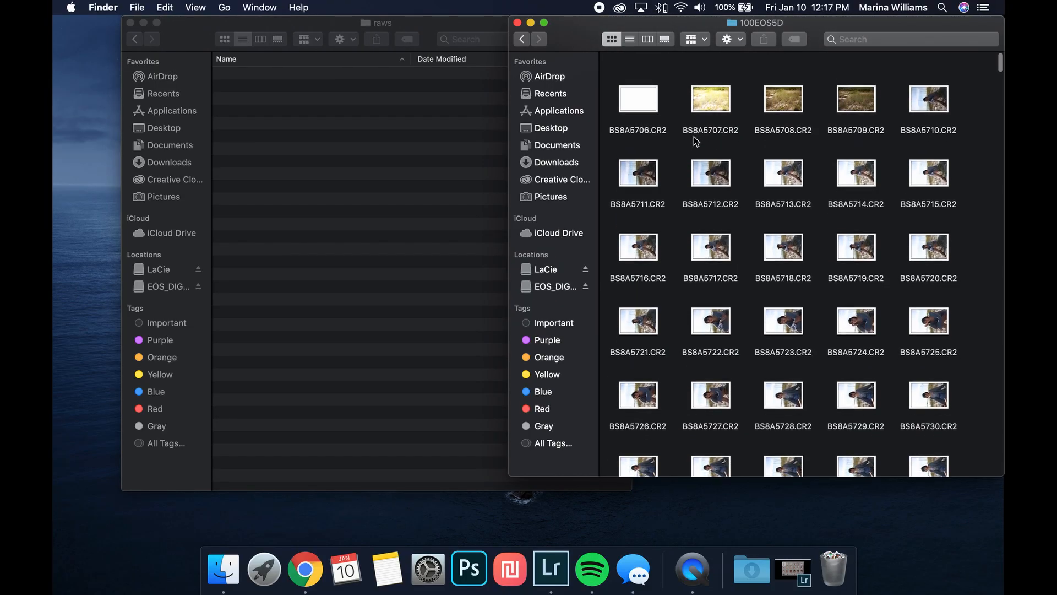
{"action": "left_click_drag", "start_coordinate": [605, 77], "coordinate": [995, 401]}
{"action": "left_click_drag", "start_coordinate": [926, 338], "coordinate": [378, 245]}
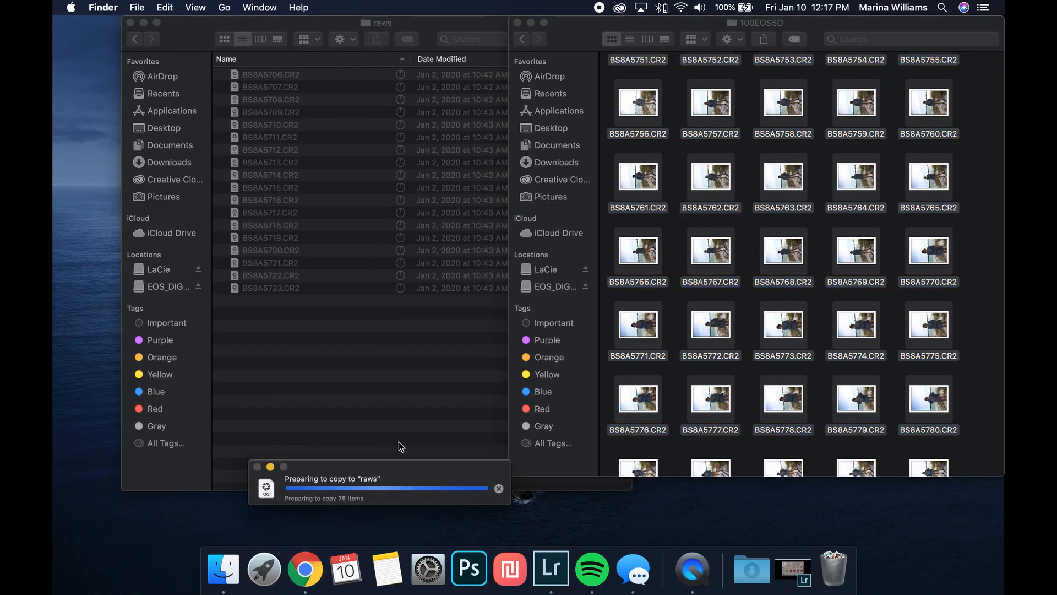
{"action": "left_click_drag", "start_coordinate": [404, 468], "coordinate": [389, 406]}
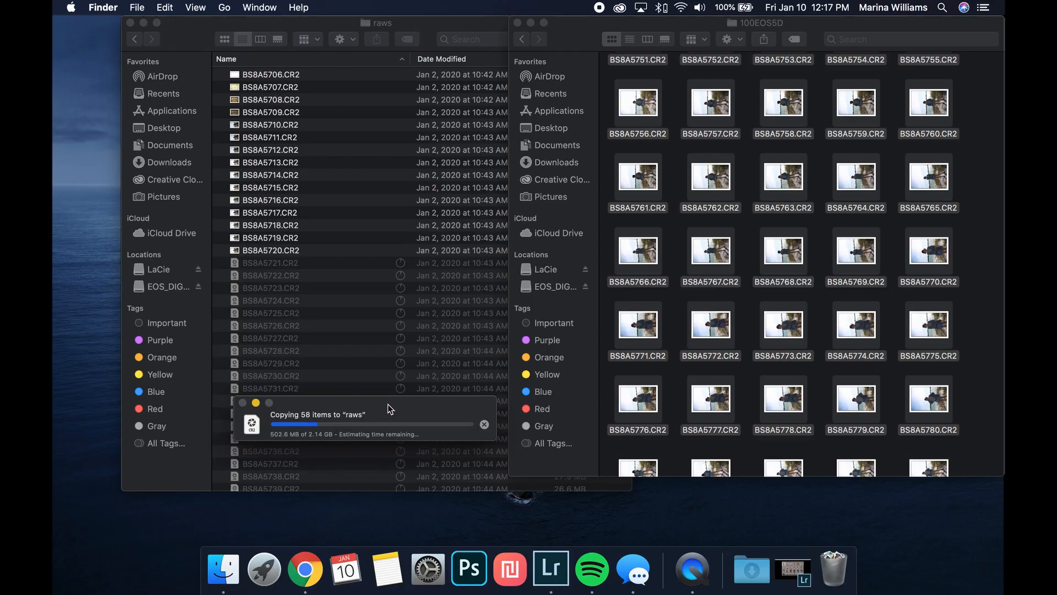
- Switch to Lightroom Classic and view the EOS_DIGITAL card's photos as an import source, leaving without importing
{"action": "left_click", "coordinate": [551, 569]}
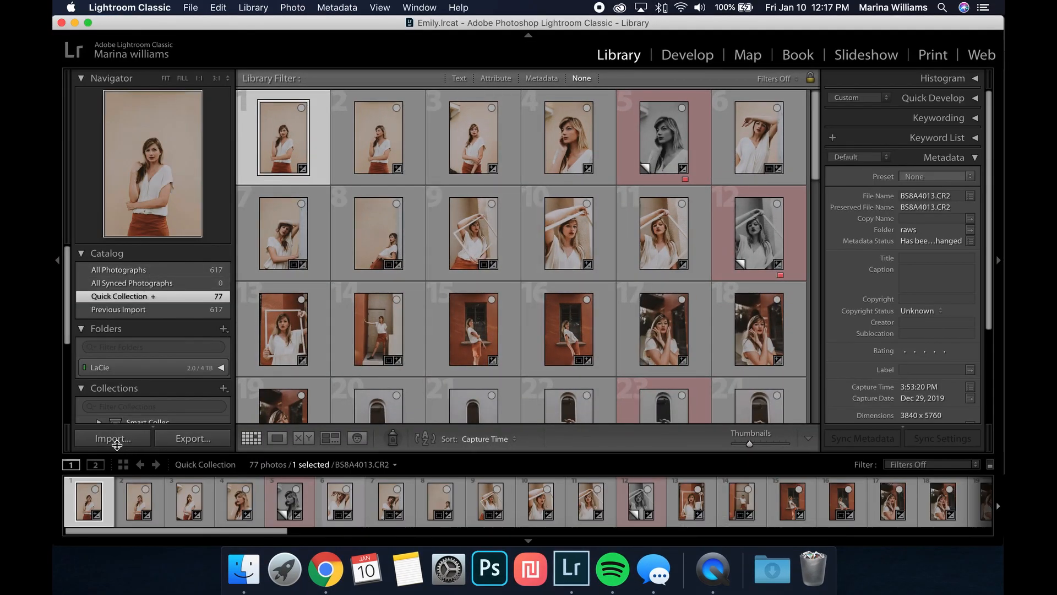
{"action": "left_click", "coordinate": [114, 439]}
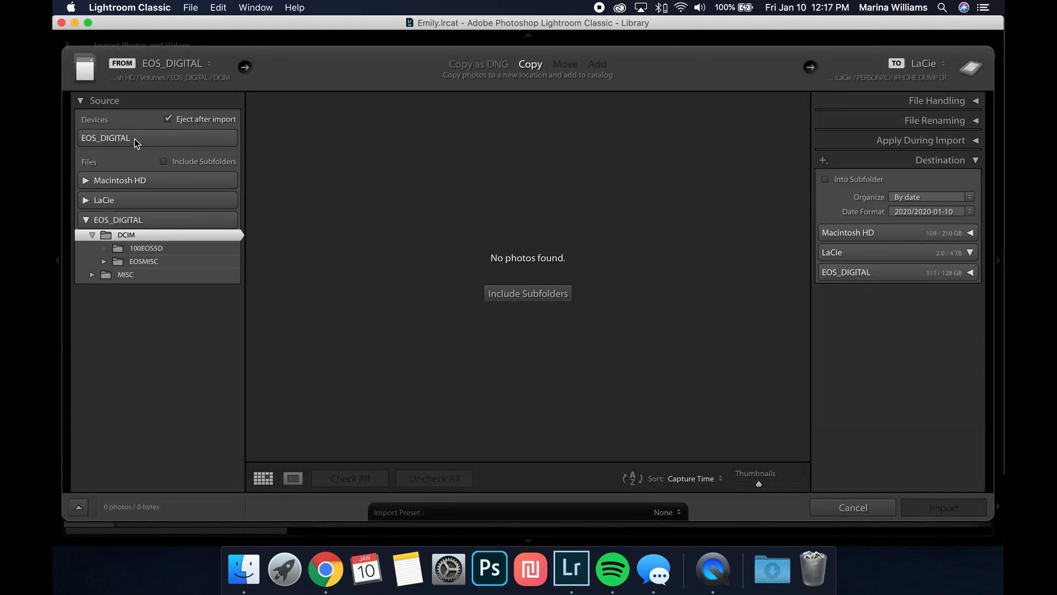
{"action": "left_click", "coordinate": [134, 139]}
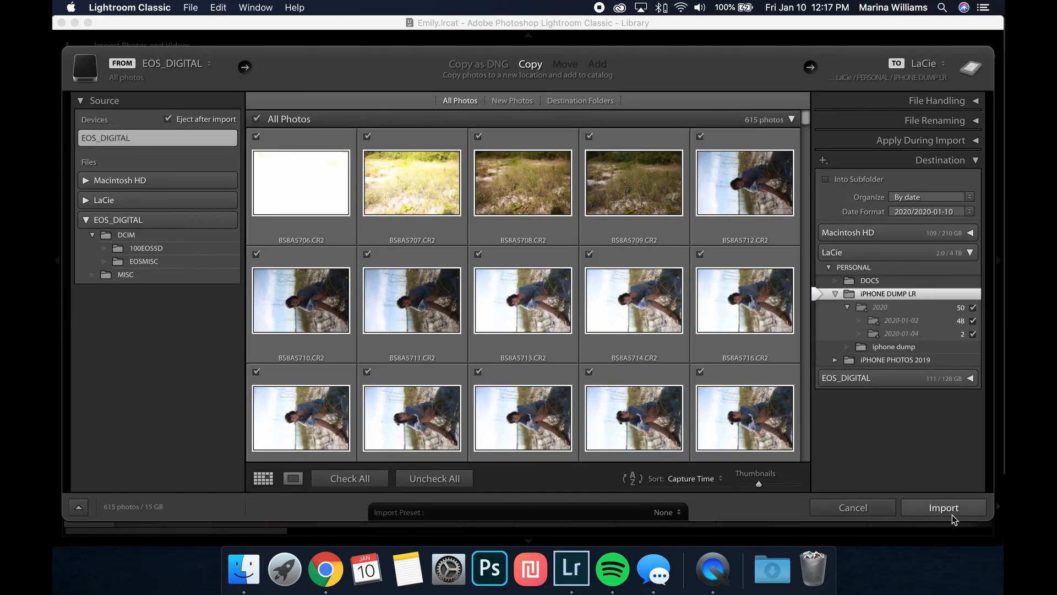
{"action": "left_click", "coordinate": [853, 508]}
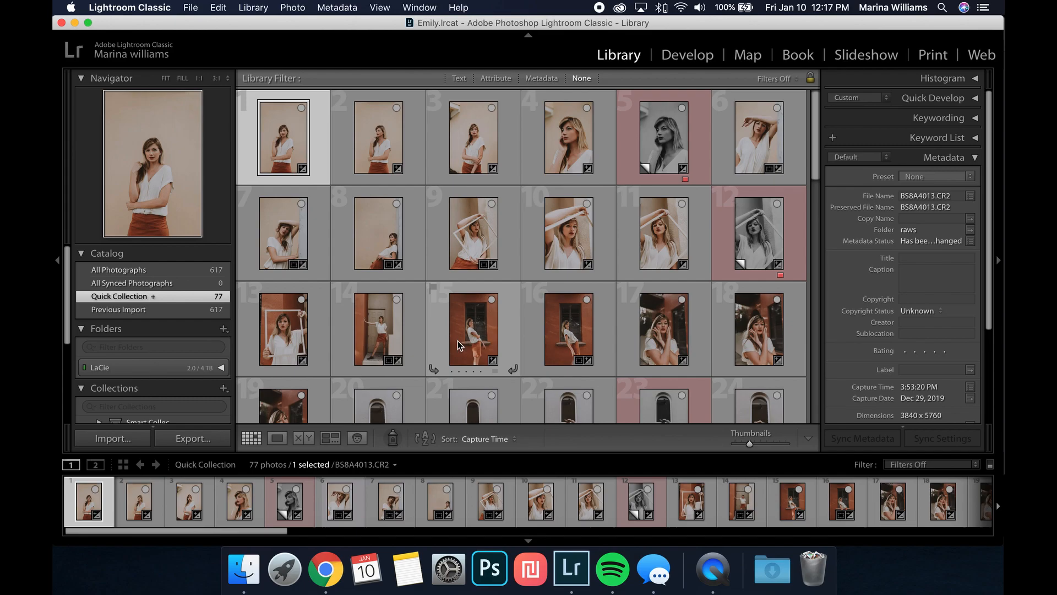
- Switch to Finder and view the Pictures folder in the window showing the camera card
{"action": "left_click", "coordinate": [244, 570]}
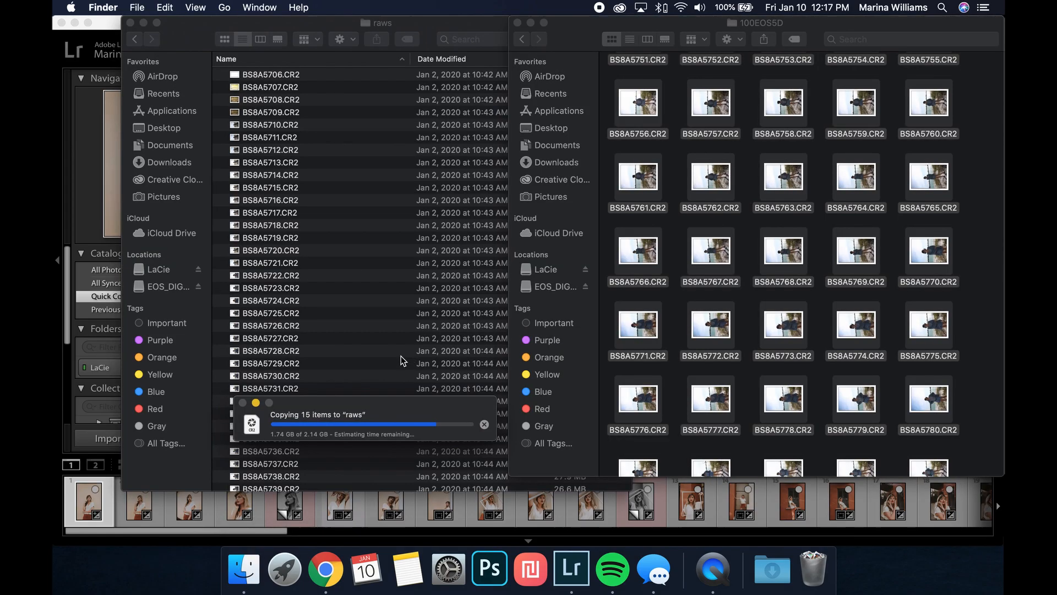
{"action": "left_click", "coordinate": [584, 42]}
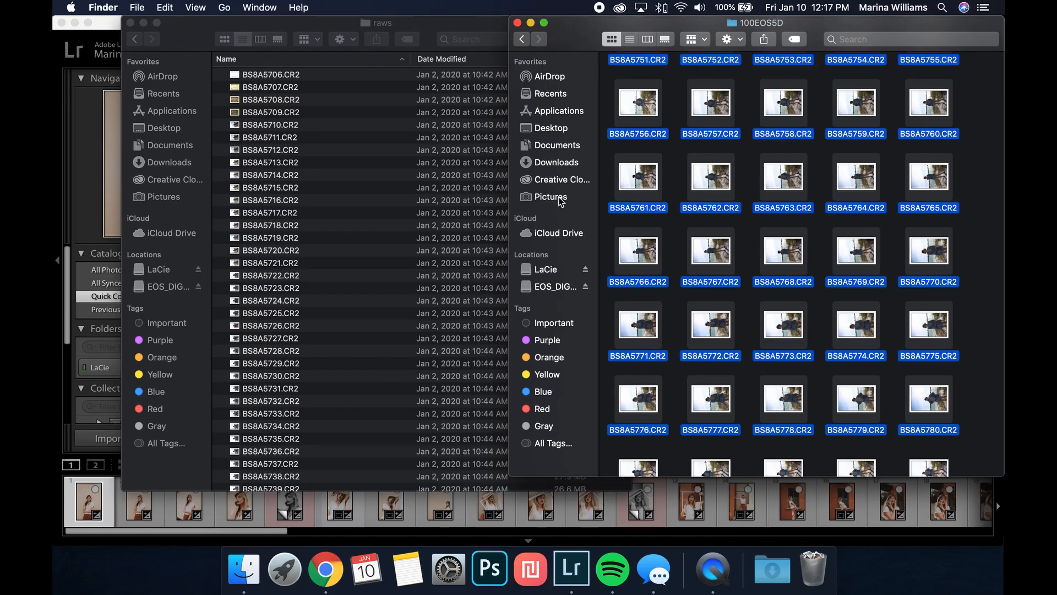
{"action": "left_click", "coordinate": [553, 197]}
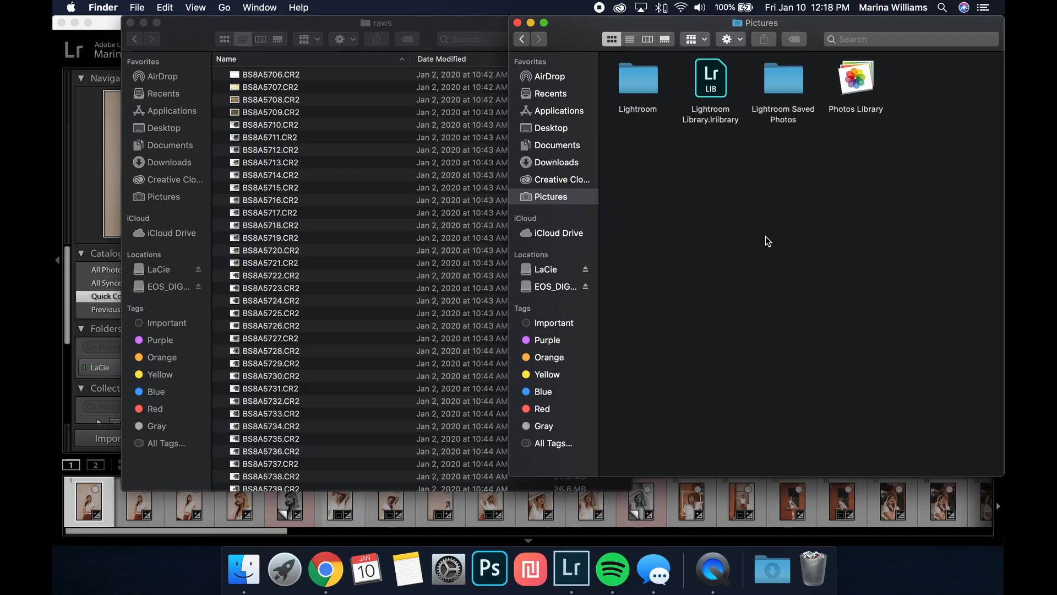
- Close the Finder window showing Pictures and move the raws window toward the middle of the screen
{"action": "left_click", "coordinate": [169, 36]}
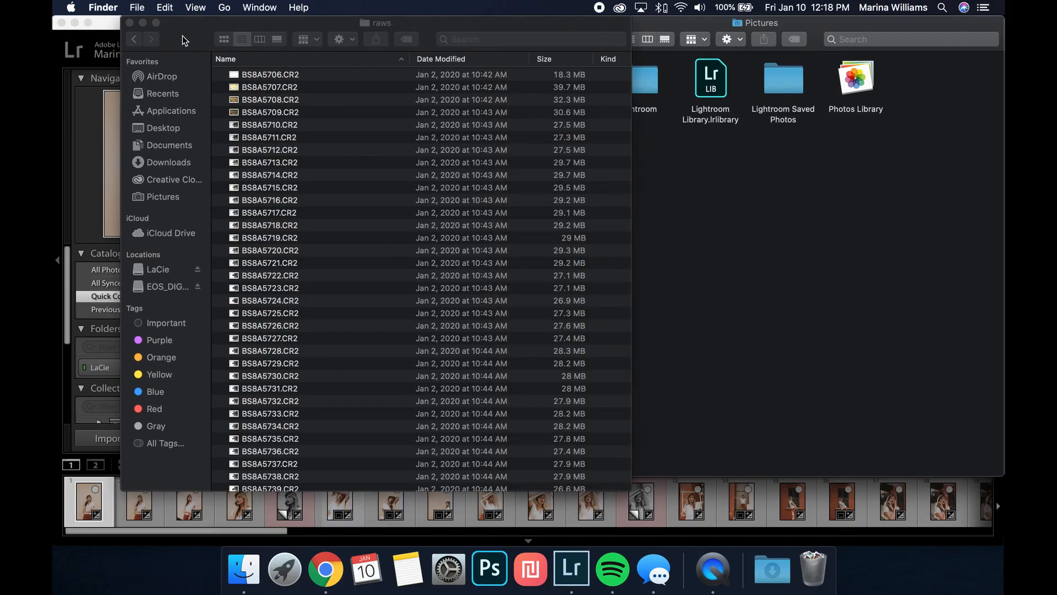
{"action": "left_click", "coordinate": [675, 24]}
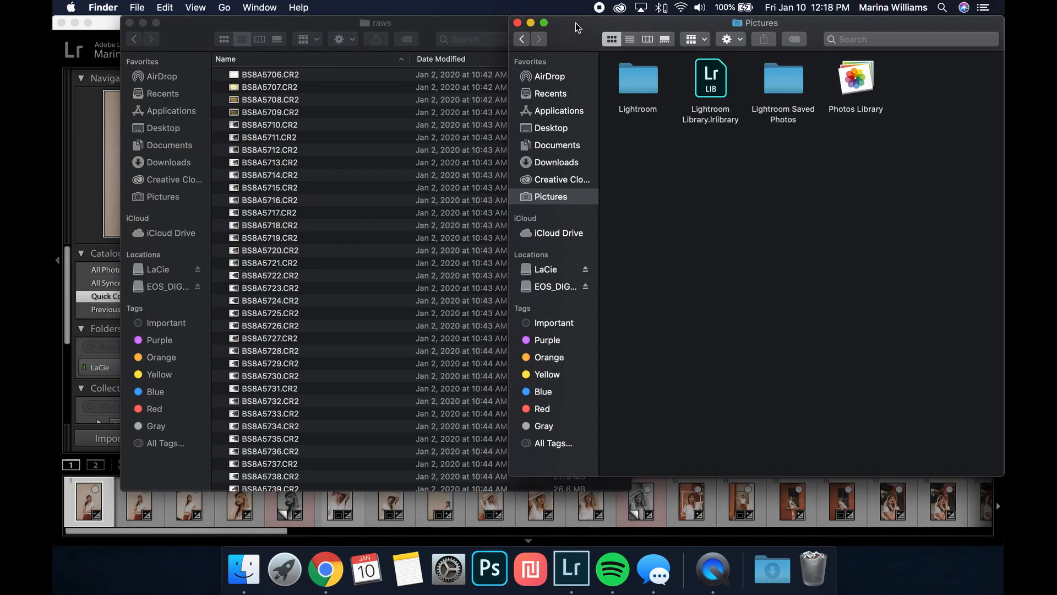
{"action": "left_click", "coordinate": [527, 22]}
{"action": "left_click_drag", "start_coordinate": [442, 18], "coordinate": [530, 18]}
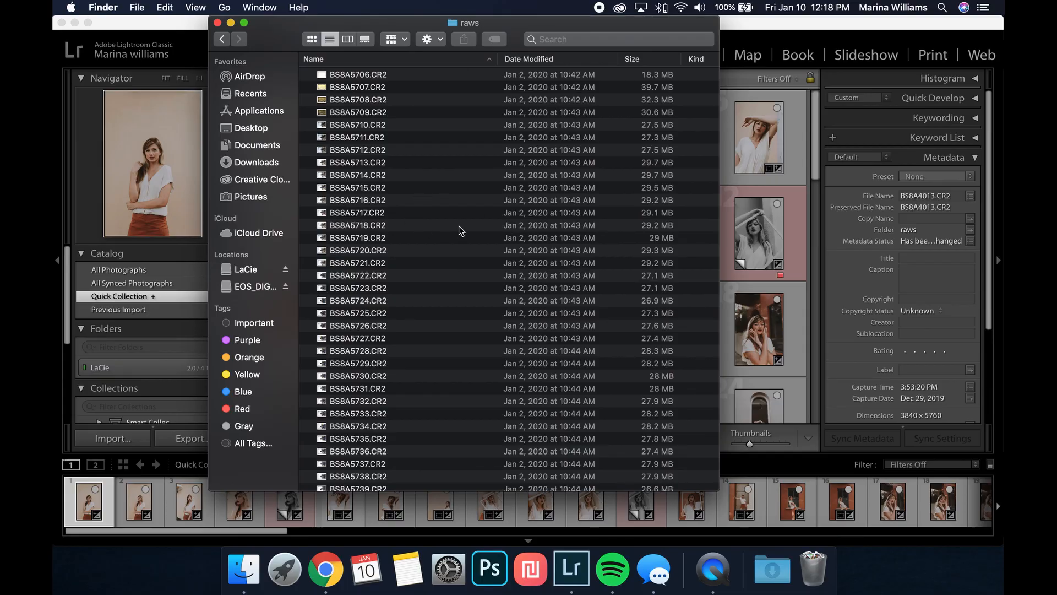
- Look through the CR2 files copied into raws and return to the 1_10_20 shoot folder
{"action": "scroll", "coordinate": [461, 230], "scroll_direction": "down", "scroll_amount": 10}
{"action": "scroll", "coordinate": [461, 230], "scroll_direction": "up", "scroll_amount": 10}
{"action": "left_click", "coordinate": [222, 38]}
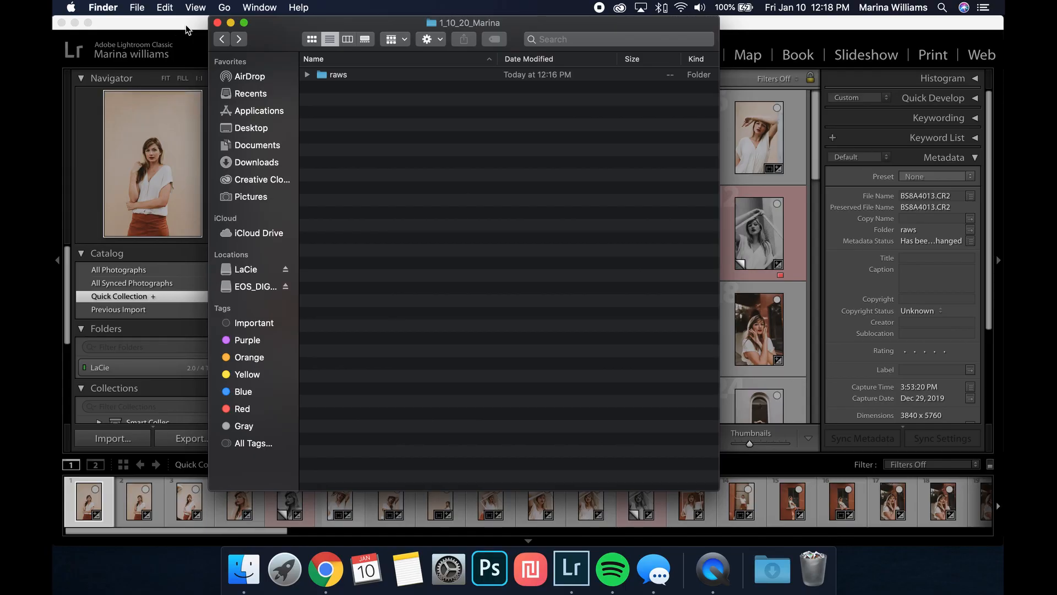
- Start a new catalog in Lightroom Classic and set its location to the 1_10_20 shoot folder inside LaCie's 2020 folder
{"action": "left_click", "coordinate": [185, 26]}
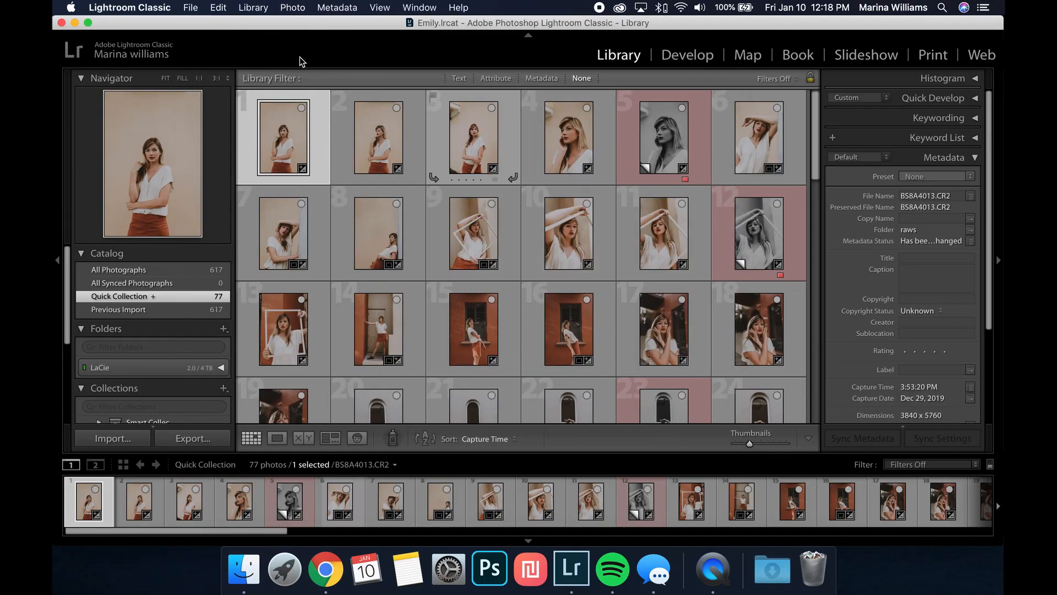
{"action": "left_click", "coordinate": [191, 7]}
{"action": "left_click", "coordinate": [203, 24]}
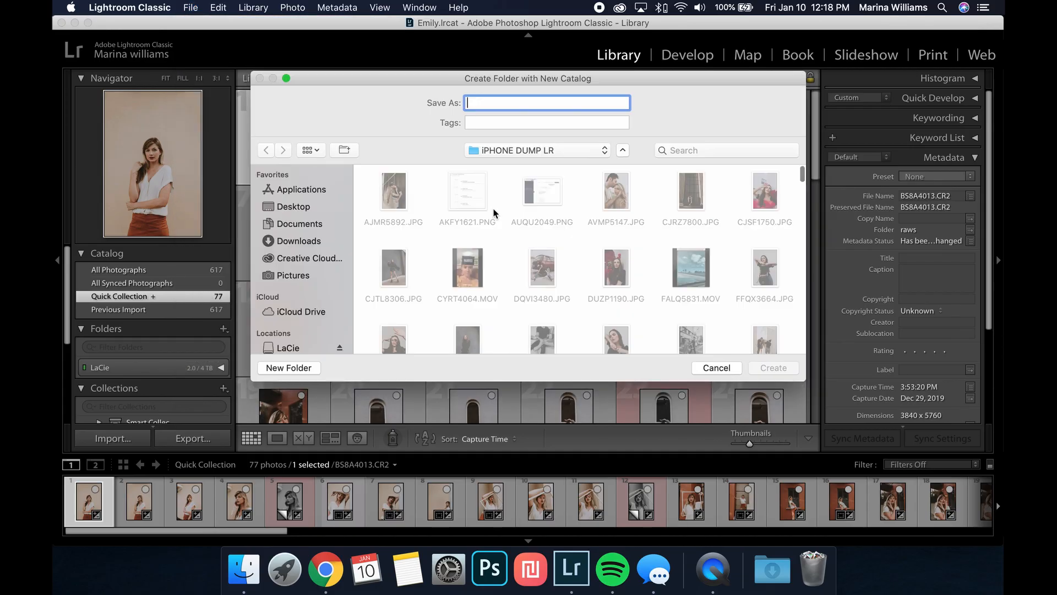
{"action": "scroll", "coordinate": [306, 291], "scroll_direction": "down", "scroll_amount": 3}
{"action": "left_click", "coordinate": [306, 293]}
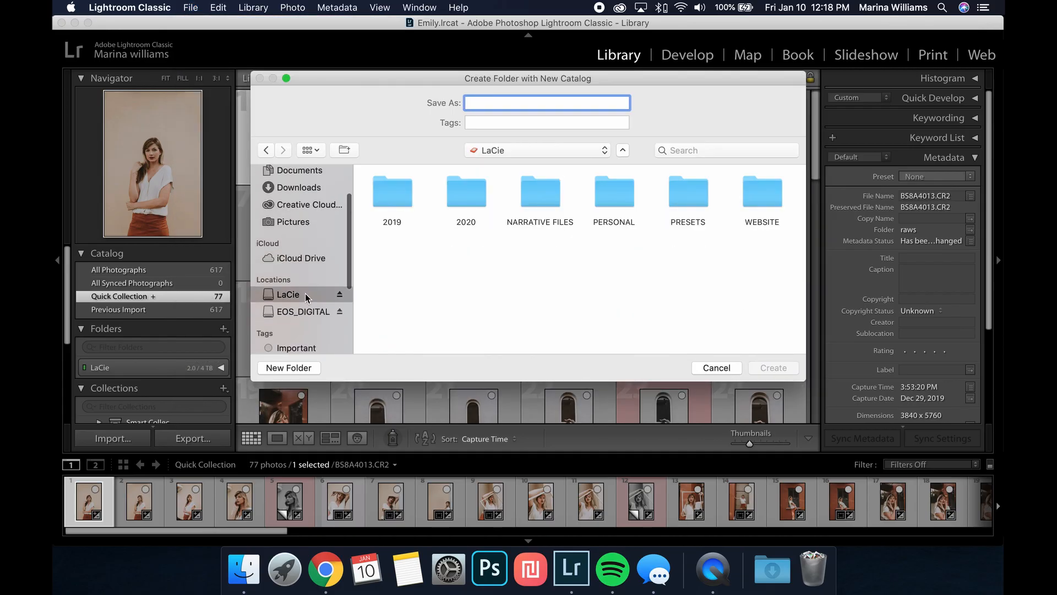
{"action": "left_click", "coordinate": [471, 202]}
{"action": "double_click", "coordinate": [471, 201]}
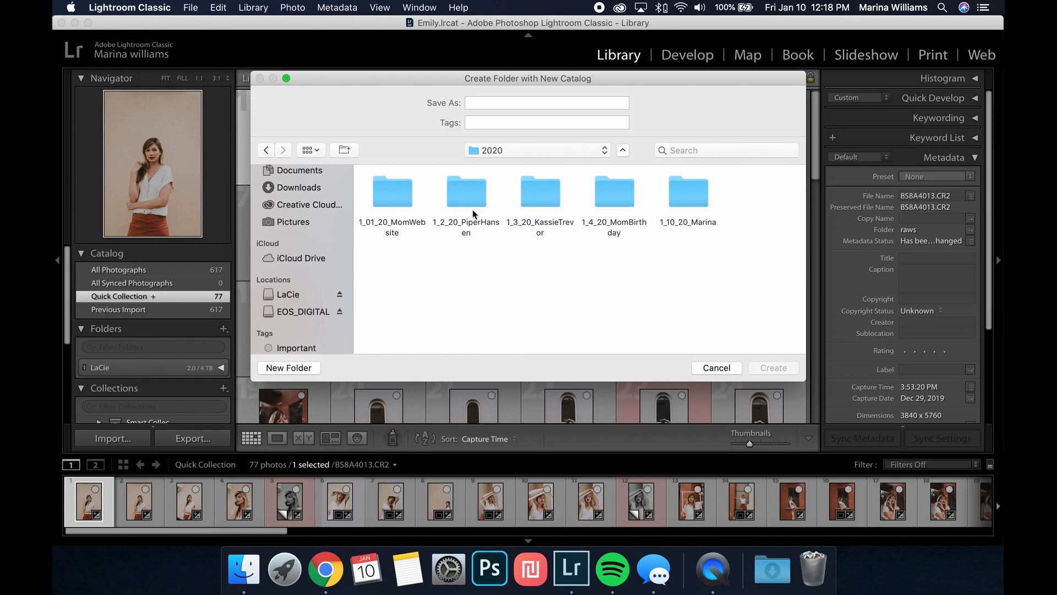
{"action": "double_click", "coordinate": [689, 204]}
- Name the new catalog with the shoot's first name, create it, and skip backing up the old catalog until next week
{"action": "left_click", "coordinate": [515, 104]}
{"action": "type", "text": "Marina"}
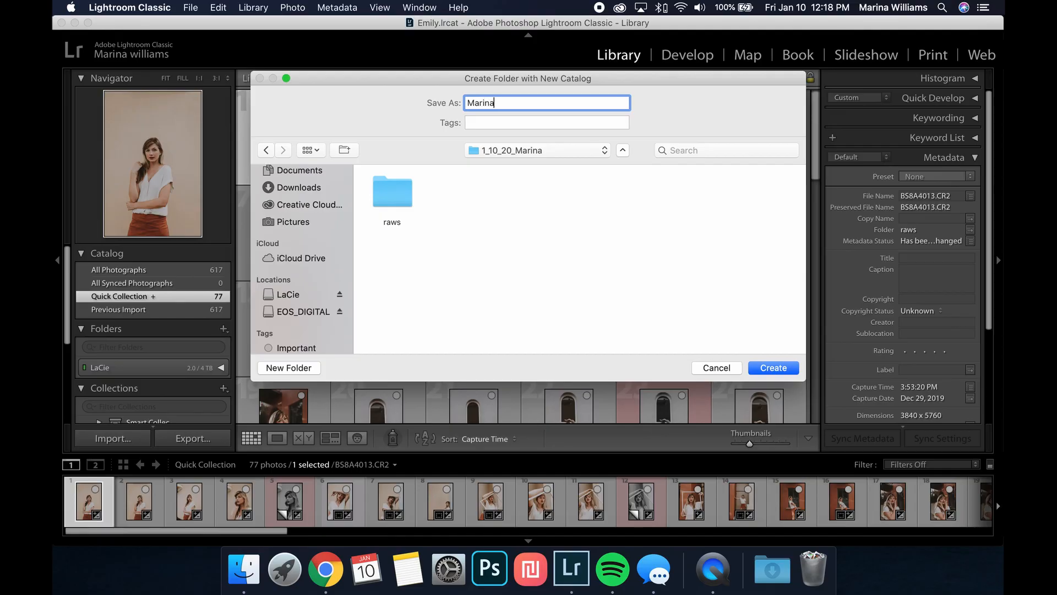
{"action": "left_click", "coordinate": [787, 372]}
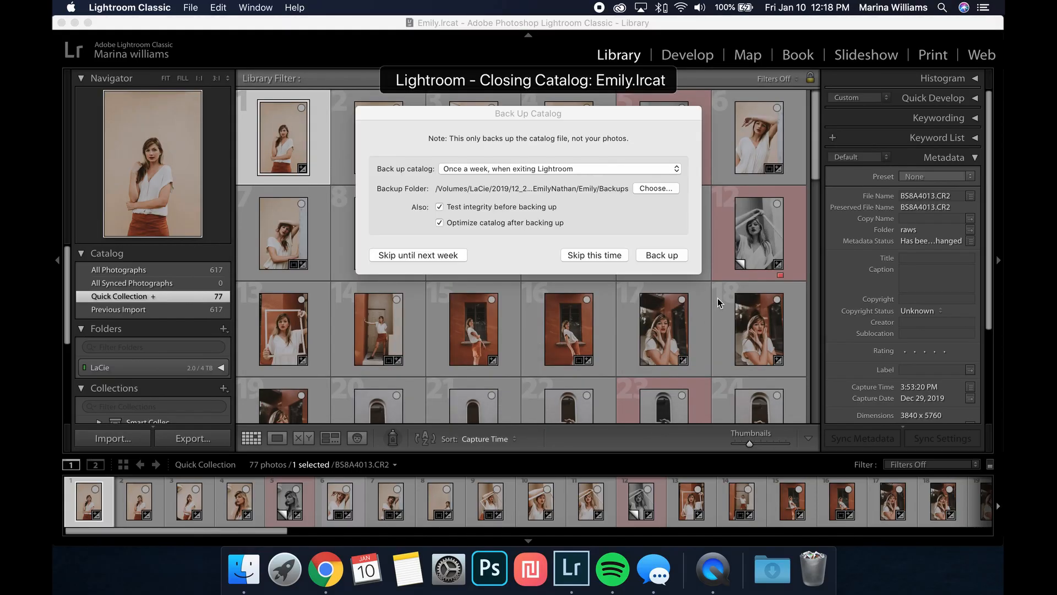
{"action": "left_click", "coordinate": [442, 259]}
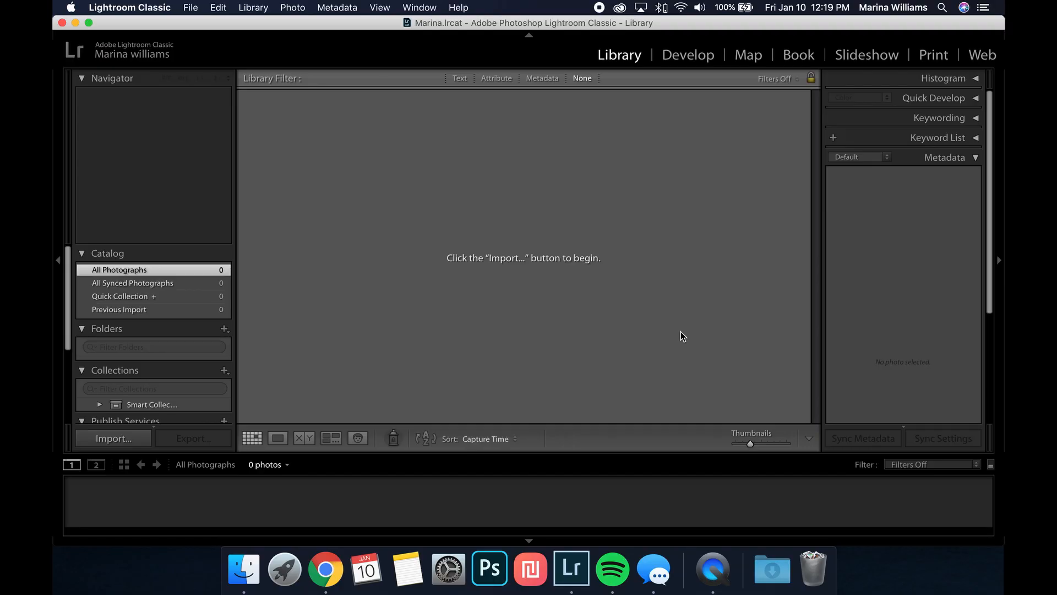
- Switch to Finder and view the catalog files inside the 1_2_20 shoot folder, returning to the 2020 folder
{"action": "left_click", "coordinate": [243, 569]}
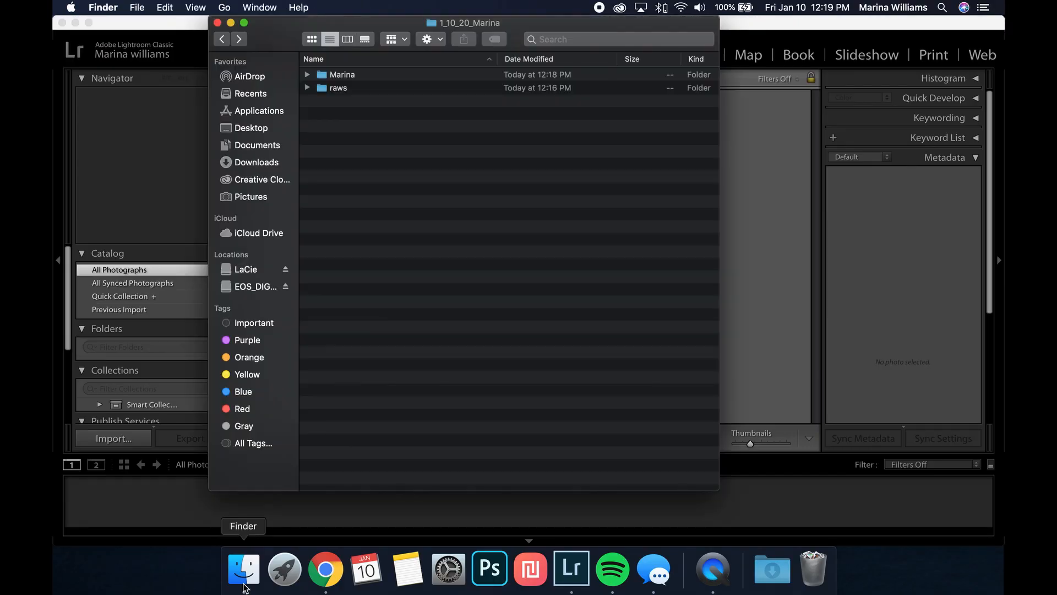
{"action": "left_click", "coordinate": [221, 40]}
{"action": "left_click", "coordinate": [238, 40]}
{"action": "double_click", "coordinate": [408, 78]}
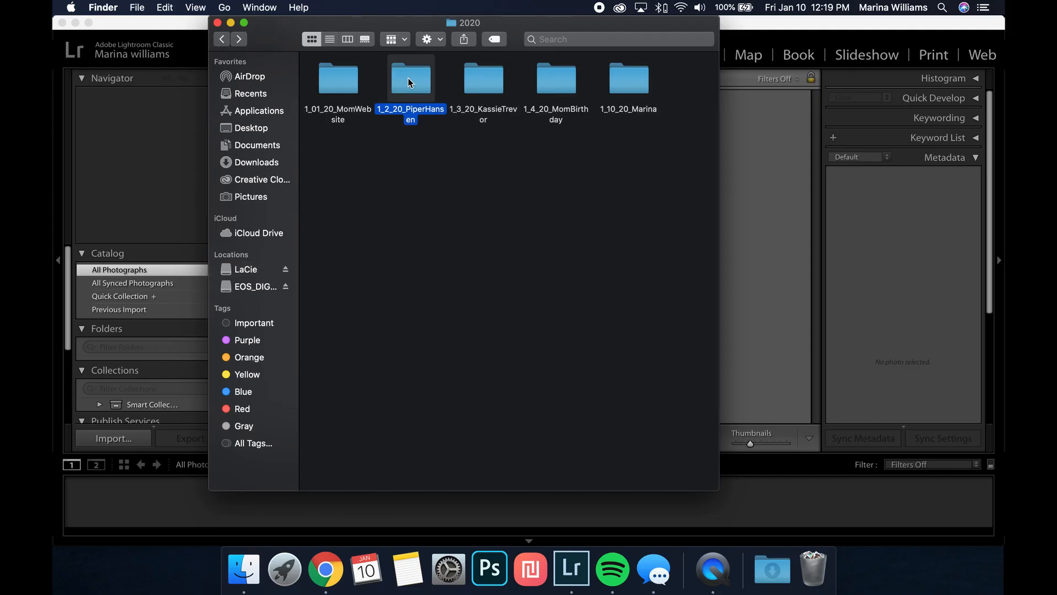
{"action": "double_click", "coordinate": [358, 88]}
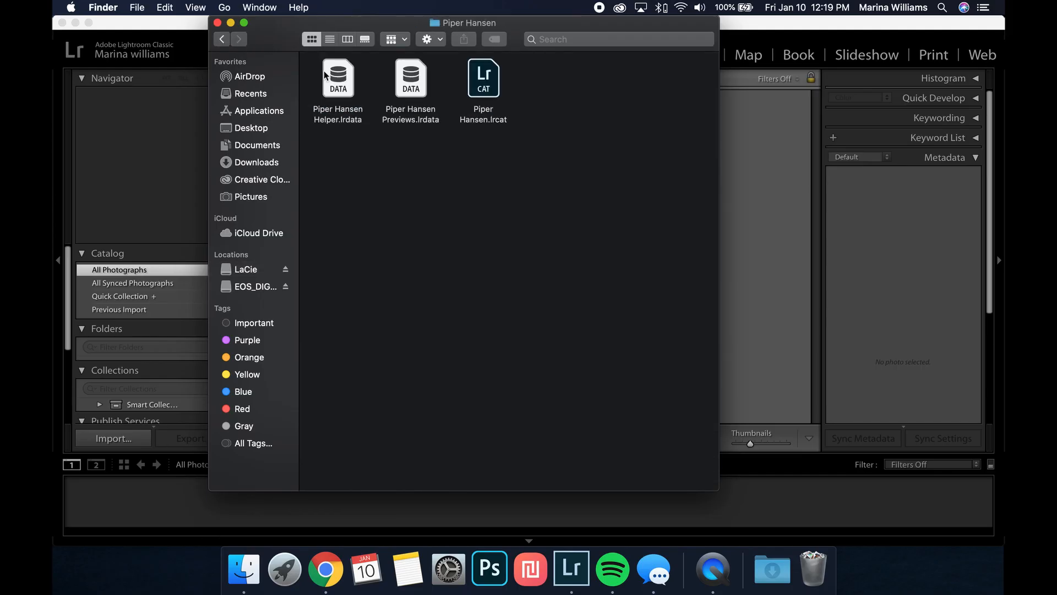
{"action": "left_click", "coordinate": [223, 39]}
{"action": "left_click", "coordinate": [223, 39]}
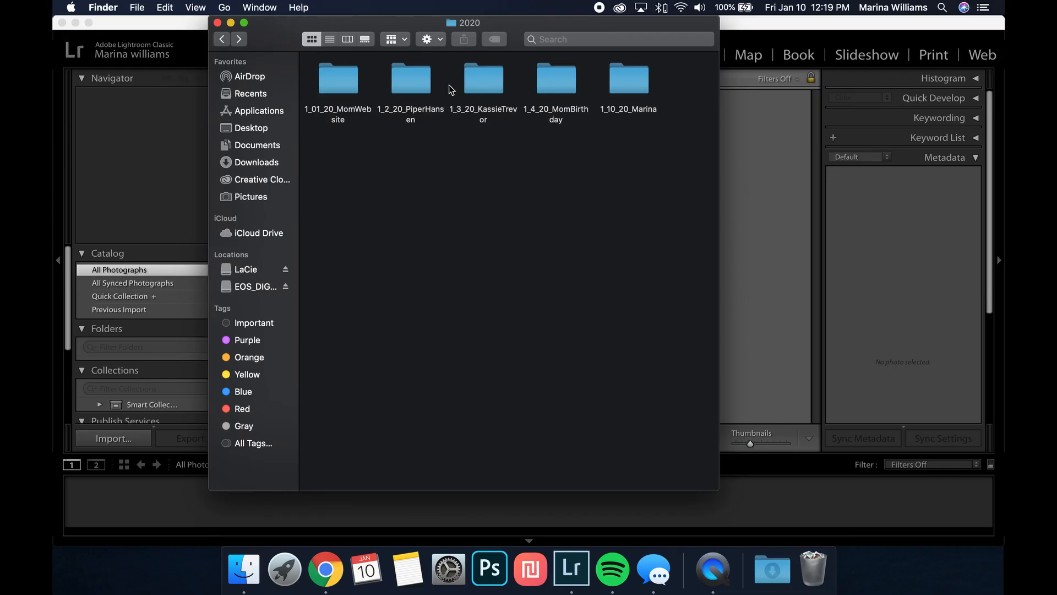
- View the catalog folder inside the 1_3_20 shoot folder and go back up to the LaCie drive's top level
{"action": "double_click", "coordinate": [486, 79]}
{"action": "double_click", "coordinate": [411, 86]}
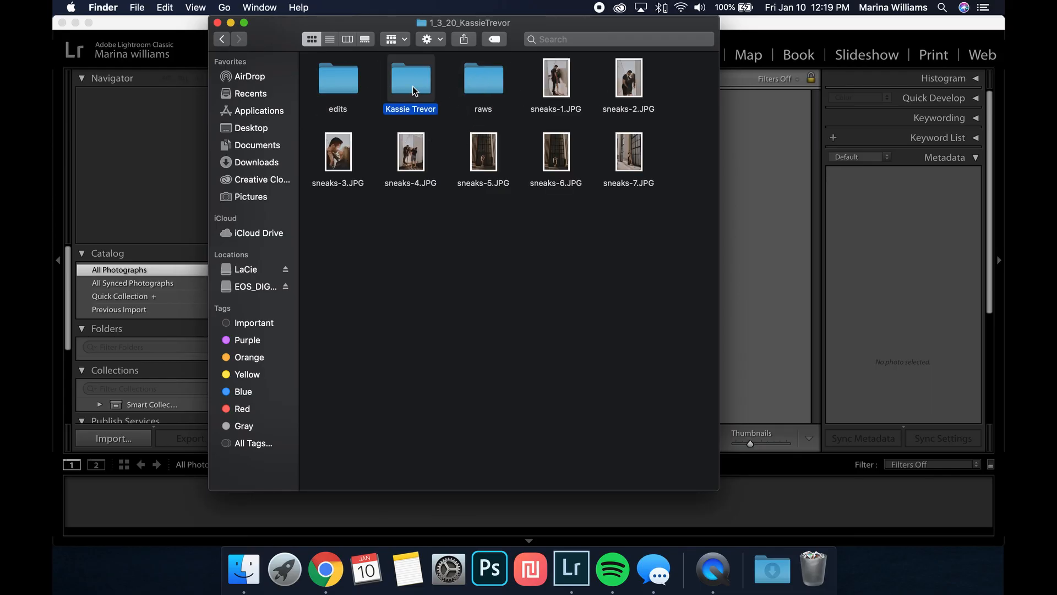
{"action": "left_click", "coordinate": [223, 40]}
{"action": "left_click", "coordinate": [222, 40]}
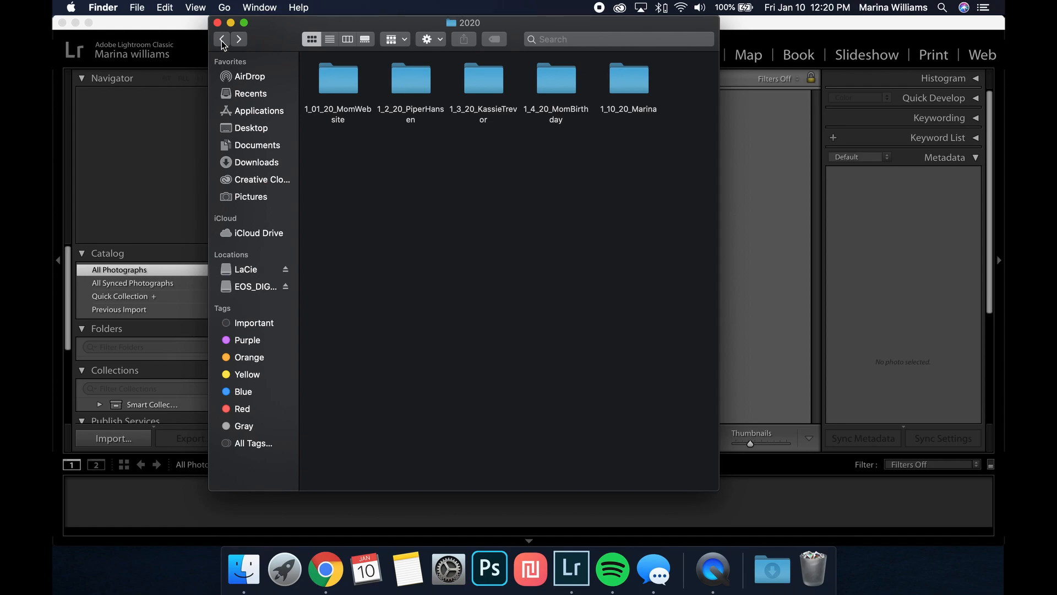
{"action": "left_click", "coordinate": [222, 39]}
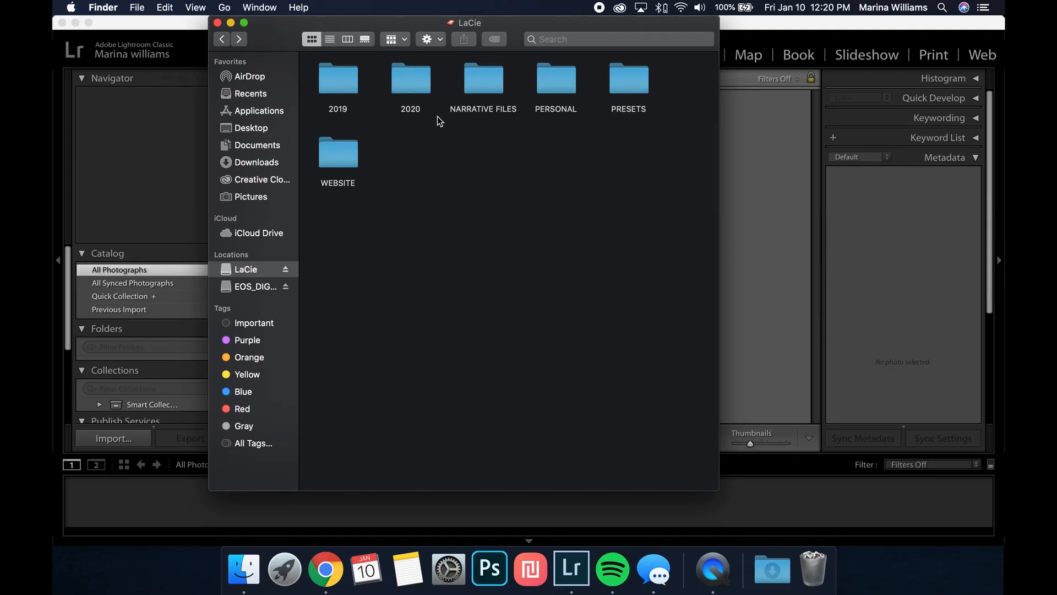
- Import all CR2 photos from the 1_10_20 shoot's raws folder into the new Lightroom Classic catalog using Add
{"action": "left_click", "coordinate": [180, 25]}
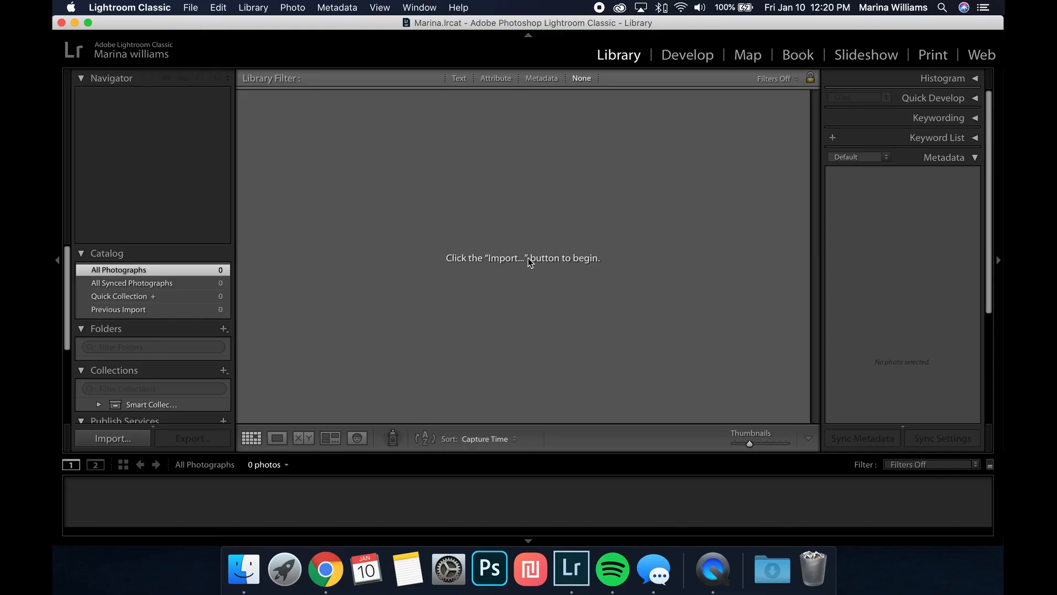
{"action": "left_click", "coordinate": [244, 570]}
{"action": "double_click", "coordinate": [411, 83]}
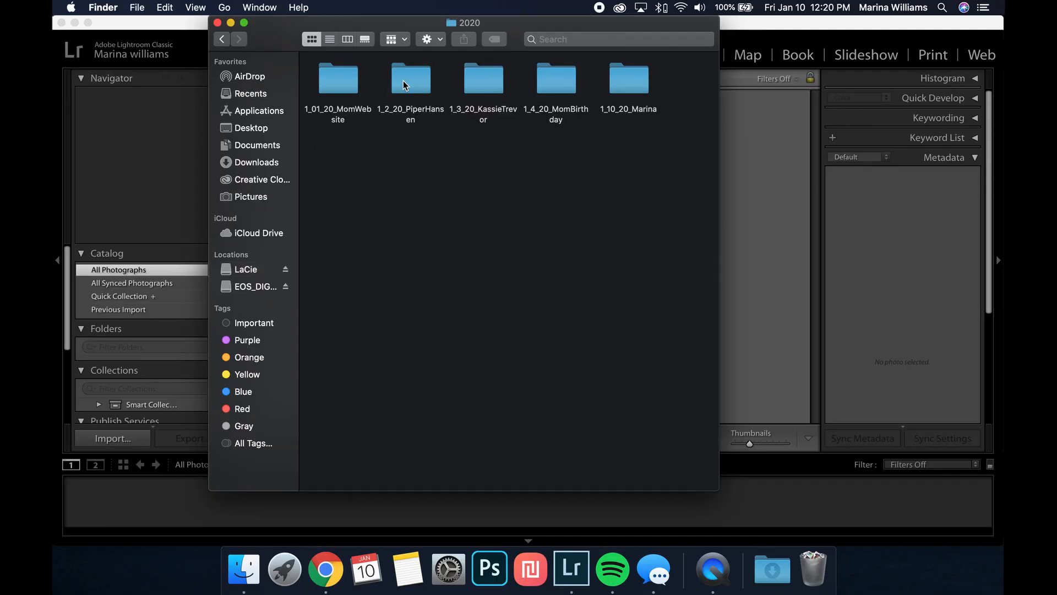
{"action": "double_click", "coordinate": [630, 102]}
{"action": "double_click", "coordinate": [412, 83]}
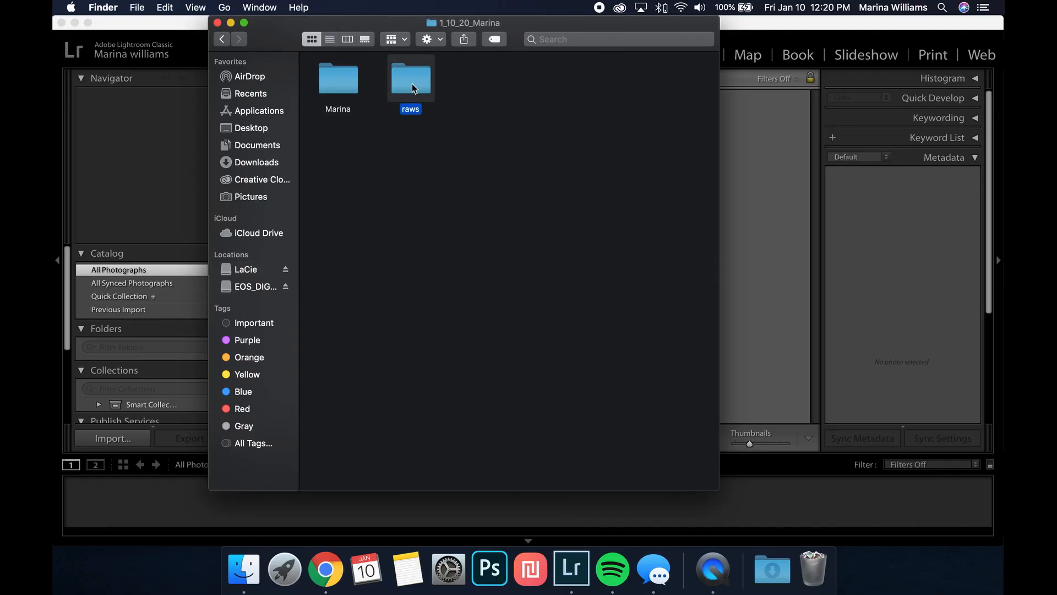
{"action": "key", "text": "super+a"}
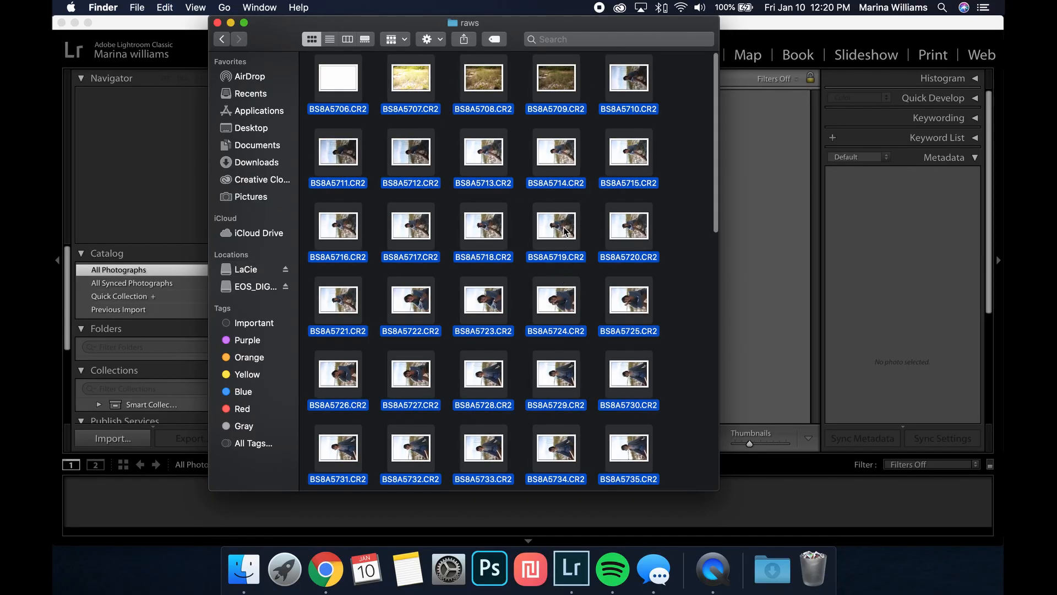
{"action": "left_click_drag", "start_coordinate": [562, 226], "coordinate": [577, 579]}
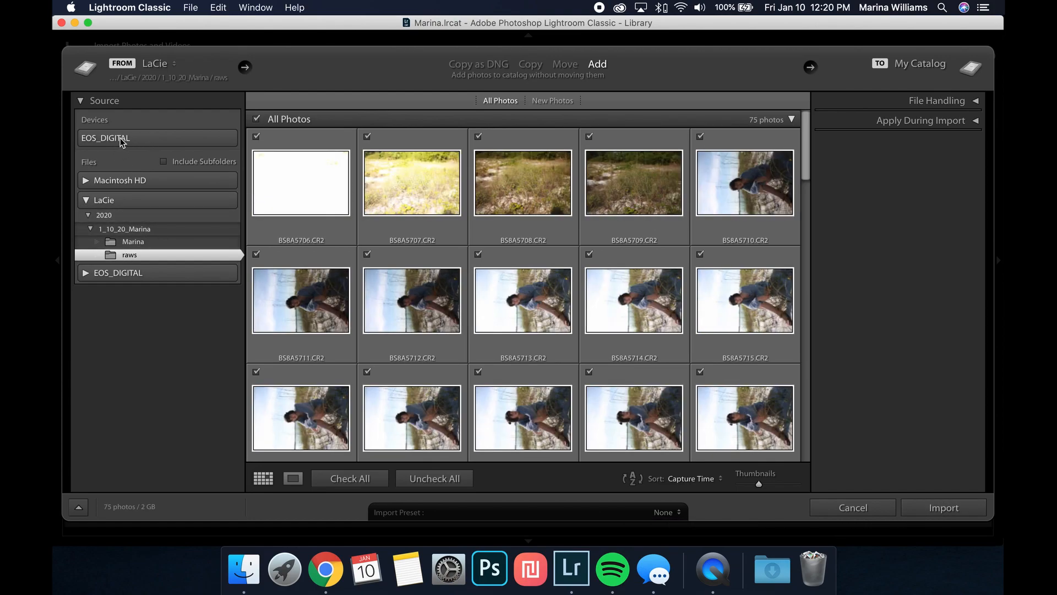
{"action": "left_click", "coordinate": [966, 512]}
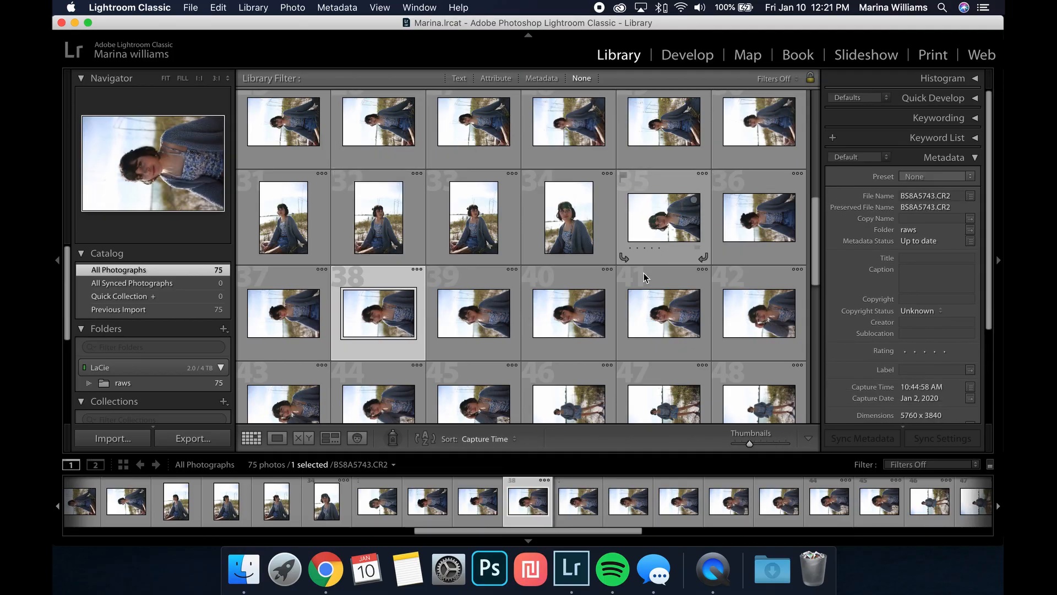
- Look through the imported photos in the Library grid, including BS8A5715.CR2
{"action": "scroll", "coordinate": [639, 273], "scroll_direction": "up", "scroll_amount": 1}
{"action": "scroll", "coordinate": [639, 273], "scroll_direction": "up", "scroll_amount": 5}
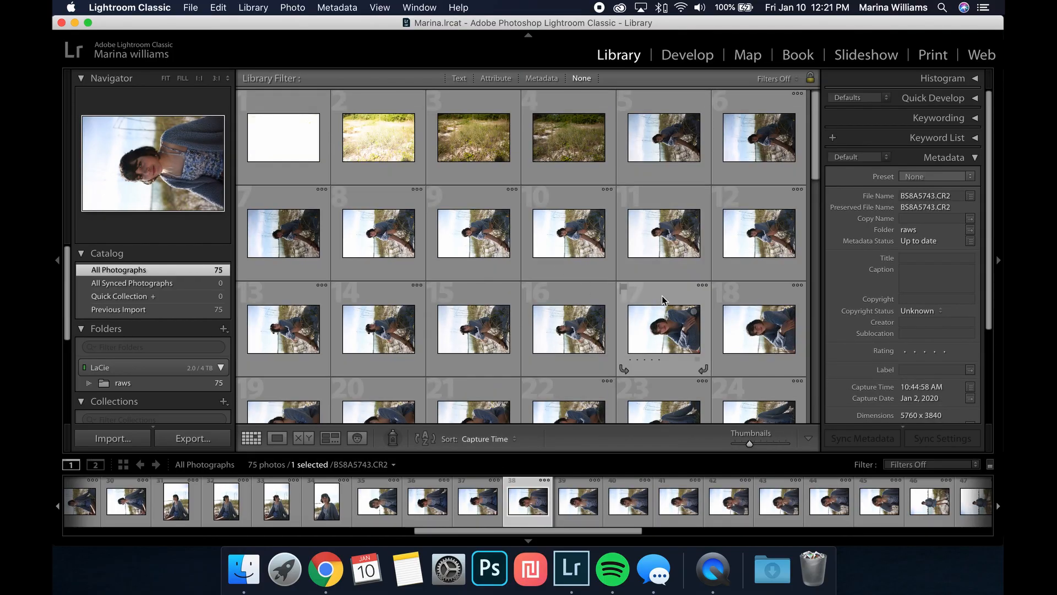
{"action": "scroll", "coordinate": [659, 279], "scroll_direction": "down", "scroll_amount": 2}
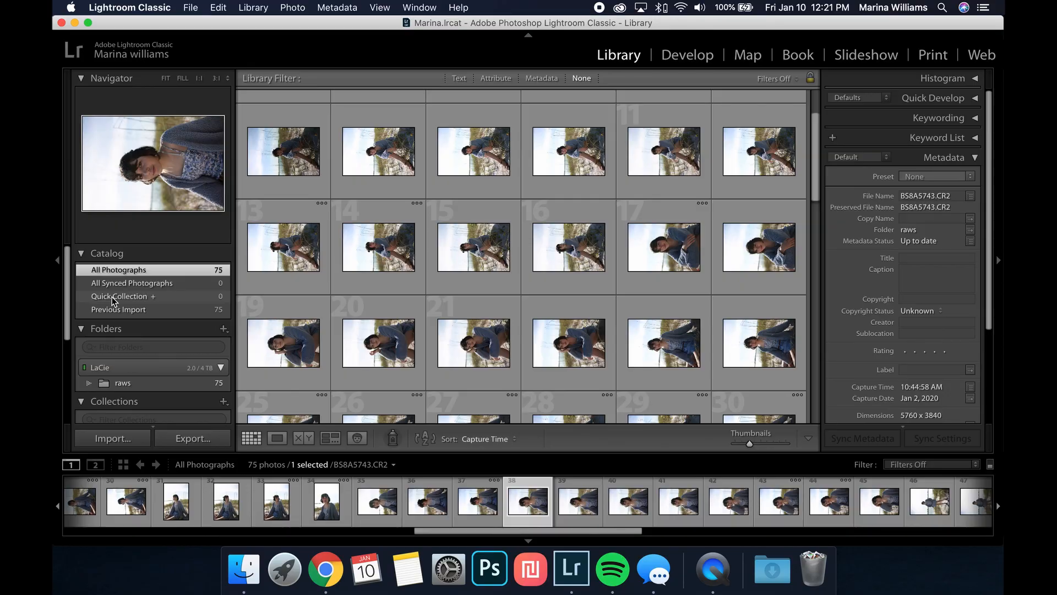
{"action": "scroll", "coordinate": [562, 258], "scroll_direction": "up", "scroll_amount": 1}
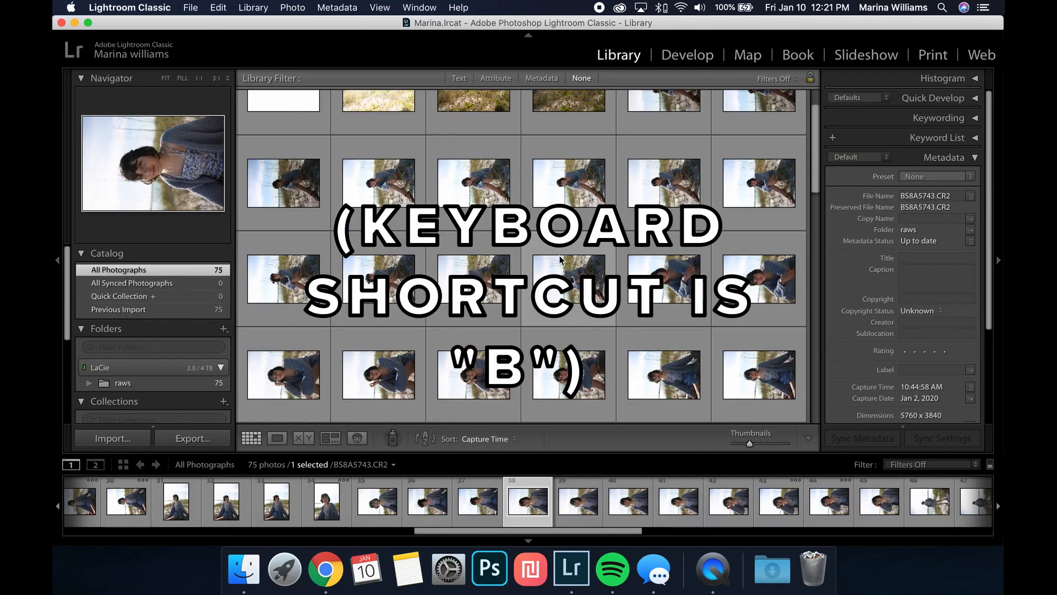
{"action": "left_click", "coordinate": [579, 202]}
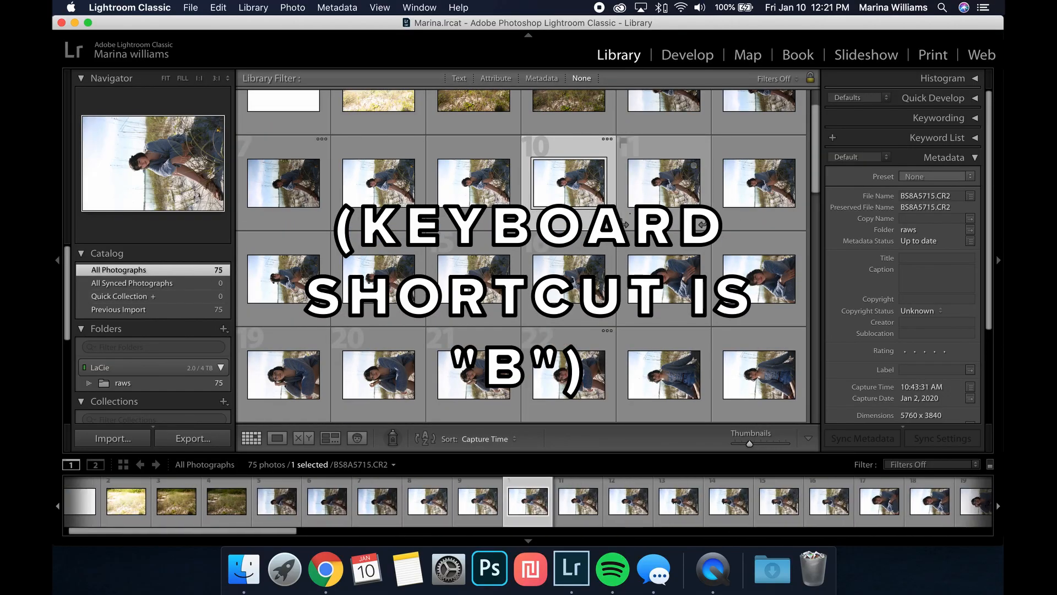
{"action": "scroll", "coordinate": [529, 224], "scroll_direction": "up", "scroll_amount": 2}
{"action": "scroll", "coordinate": [528, 224], "scroll_direction": "down", "scroll_amount": 3}
{"action": "scroll", "coordinate": [432, 306], "scroll_direction": "down", "scroll_amount": 2}
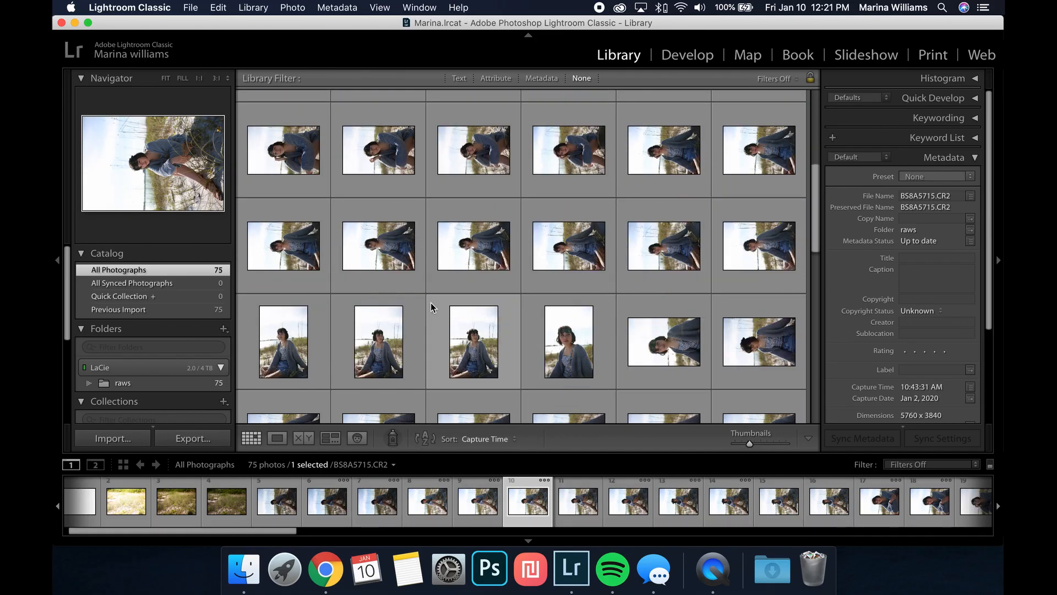
{"action": "scroll", "coordinate": [330, 304], "scroll_direction": "up", "scroll_amount": 3}
- Rotate photo BS8A5724.CR2 clockwise to upright, add it to the Quick Collection, and show that collection
{"action": "double_click", "coordinate": [298, 303]}
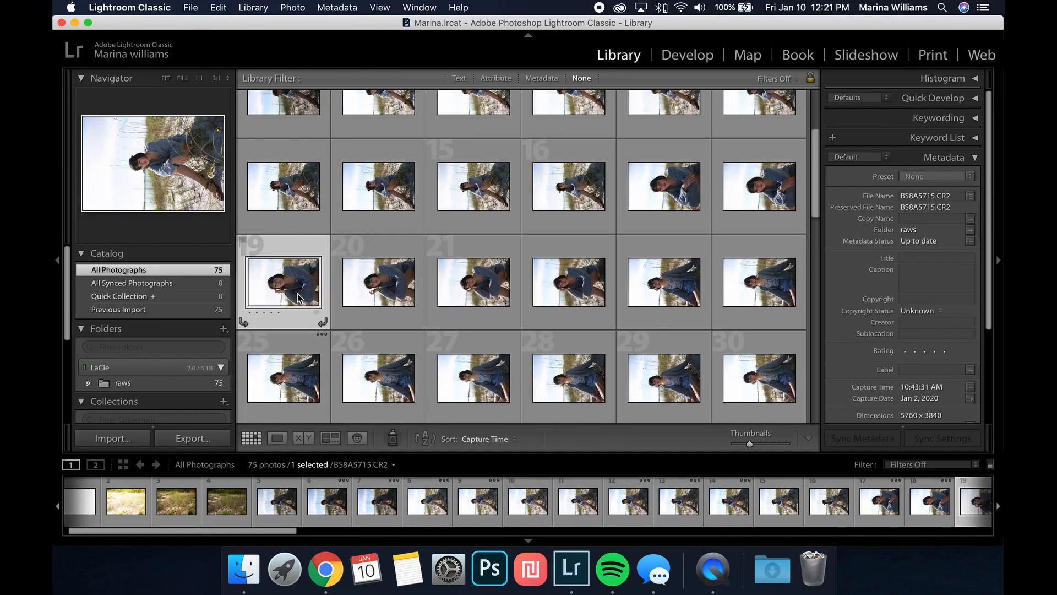
{"action": "key", "text": "super+bracketright"}
{"action": "key", "text": "b"}
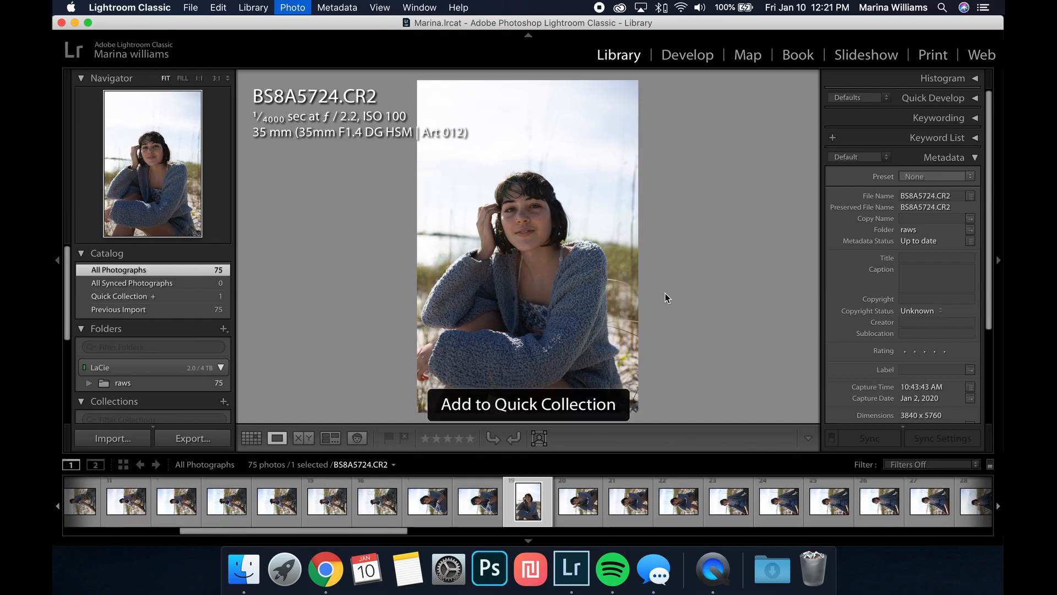
{"action": "key", "text": "super+b"}
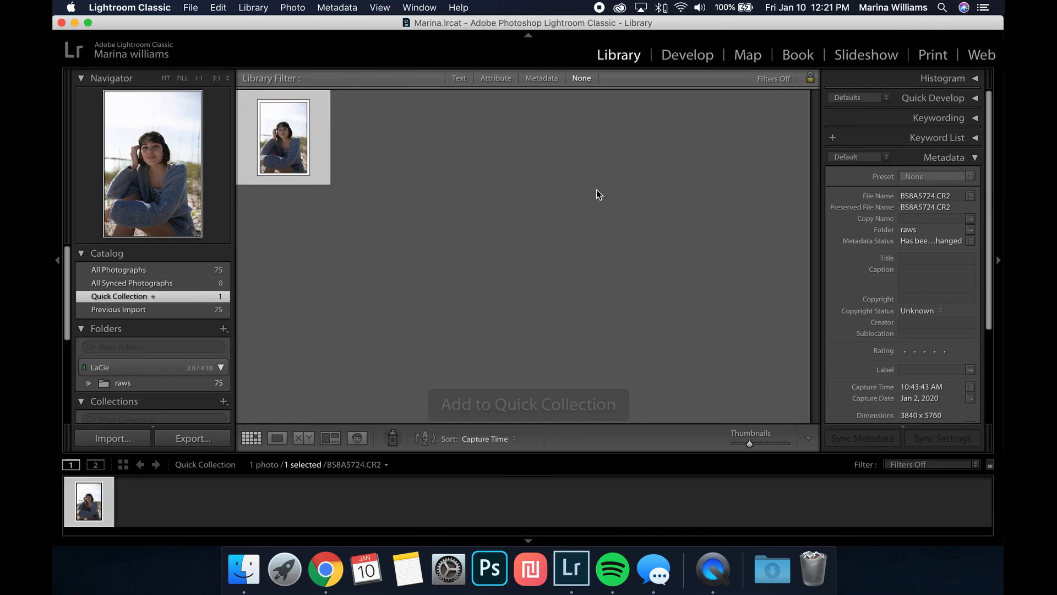
- Select photo BS8A5724.CR2 in the Quick Collection and open its export settings
{"action": "key", "text": "super+d"}
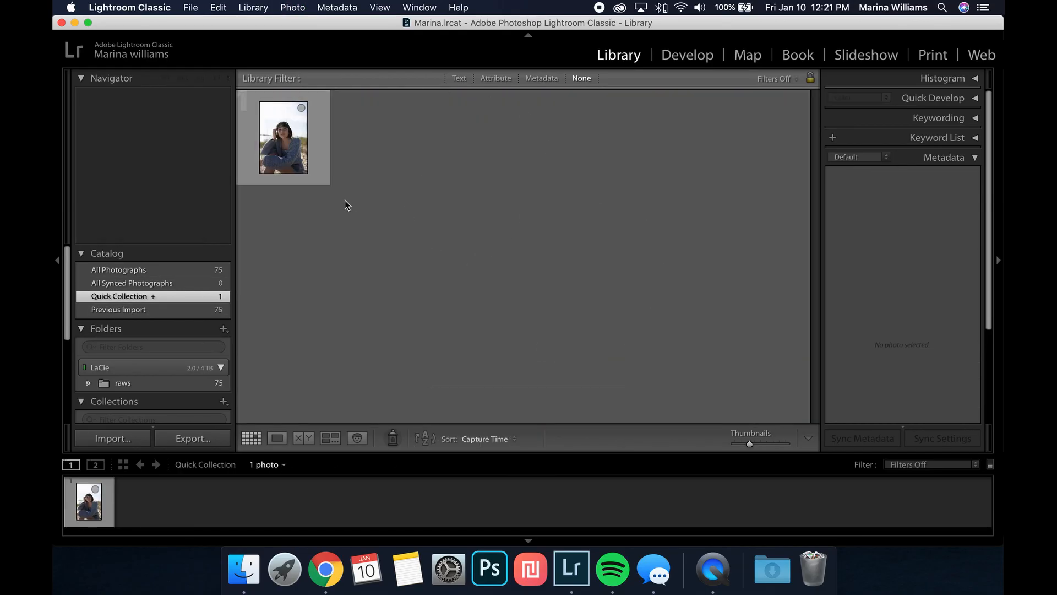
{"action": "left_click", "coordinate": [307, 158]}
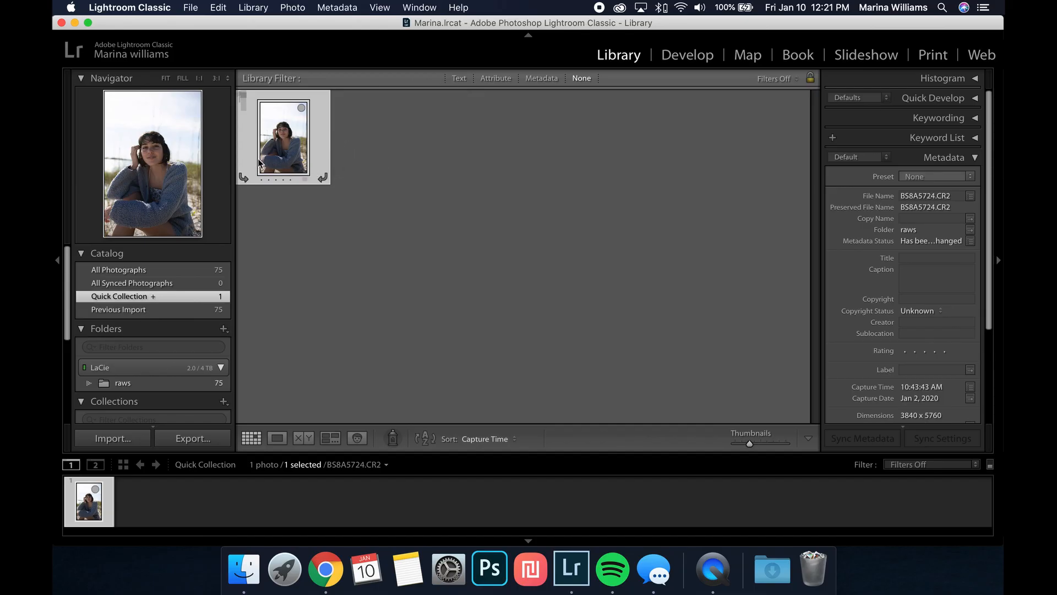
{"action": "right_click", "coordinate": [290, 140]}
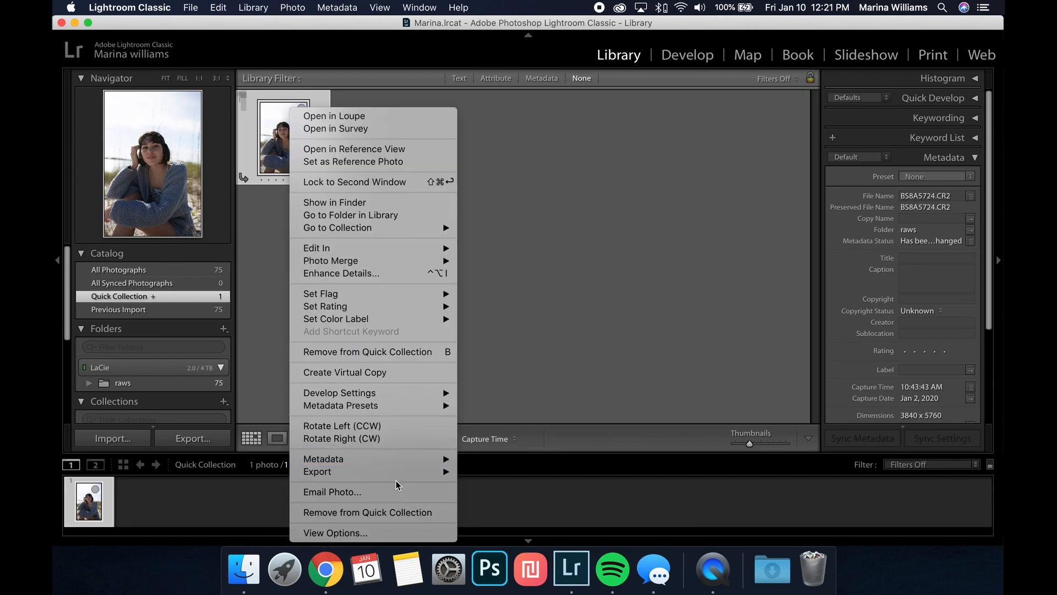
{"action": "mouse_move", "coordinate": [399, 474]}
{"action": "left_click", "coordinate": [528, 437]}
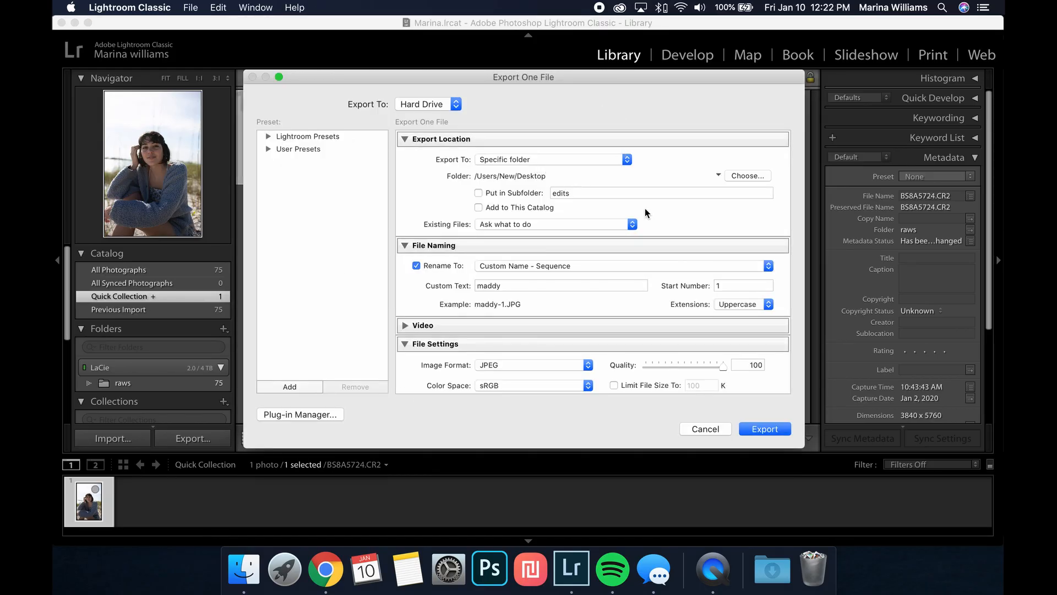
- Set the export destination to the 1_10_20 shoot folder inside the 2020 folder on the LaCie drive
{"action": "left_click", "coordinate": [752, 175]}
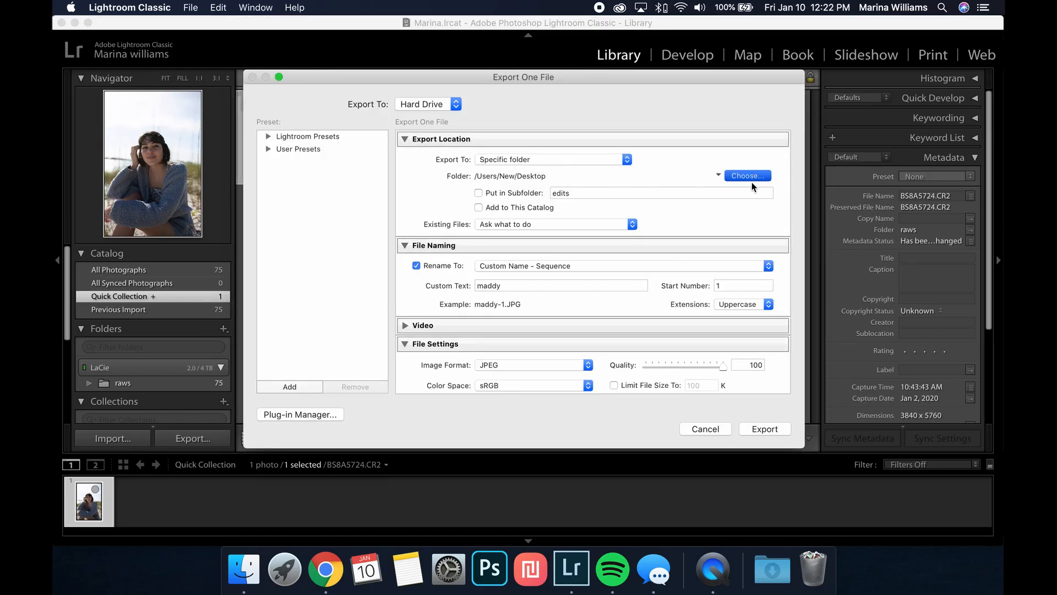
{"action": "left_click", "coordinate": [301, 314]}
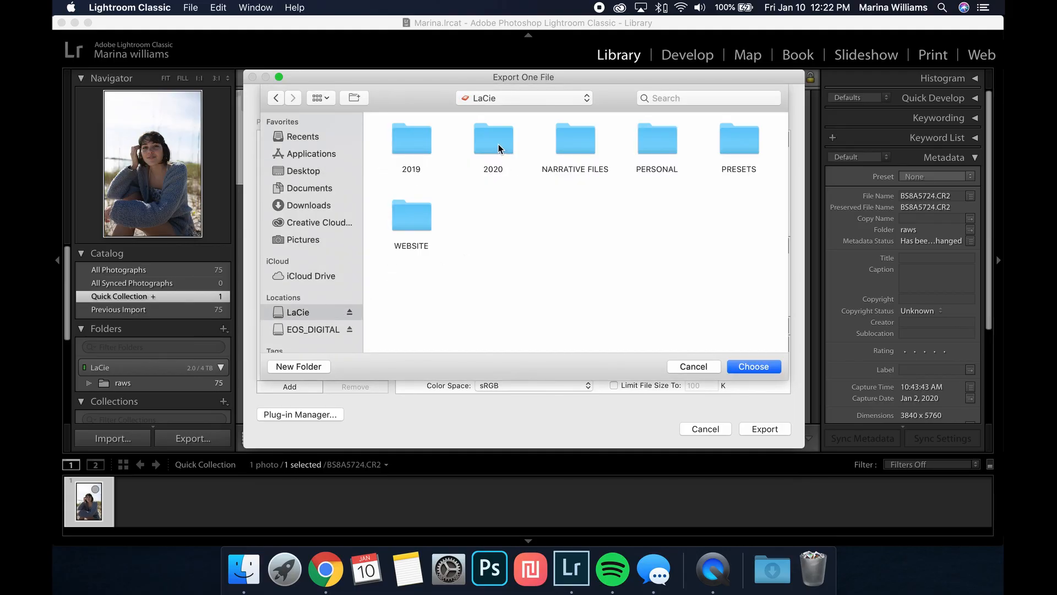
{"action": "double_click", "coordinate": [487, 137]}
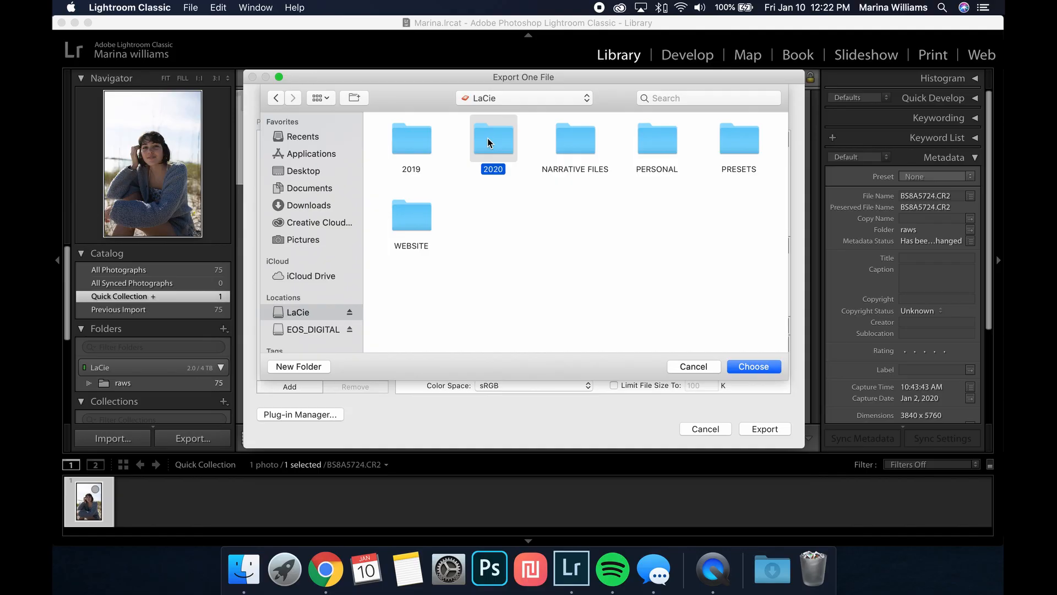
{"action": "left_click", "coordinate": [699, 136]}
{"action": "double_click", "coordinate": [698, 136]}
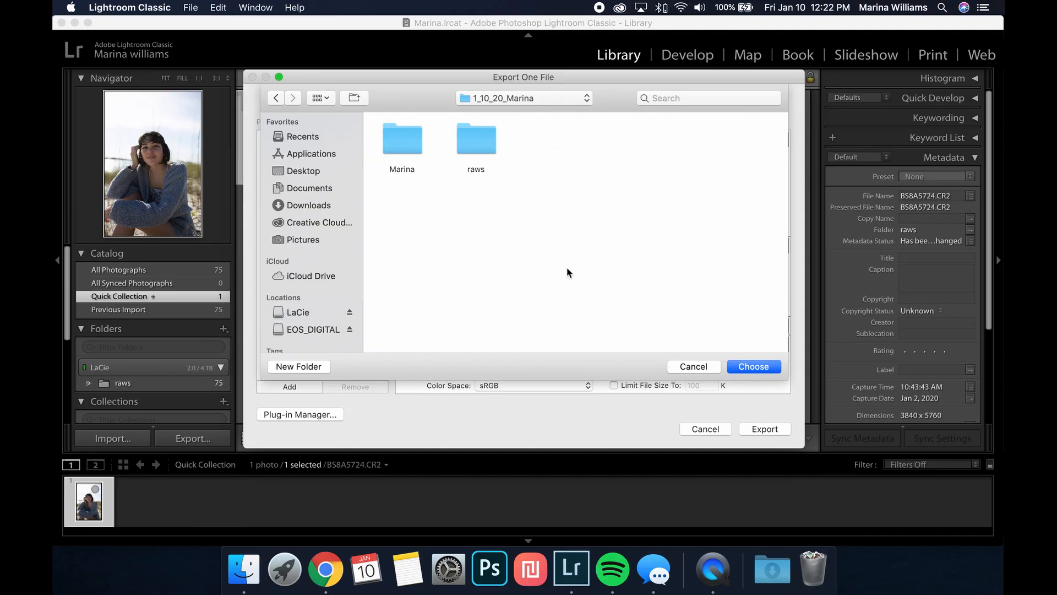
{"action": "left_click", "coordinate": [410, 141]}
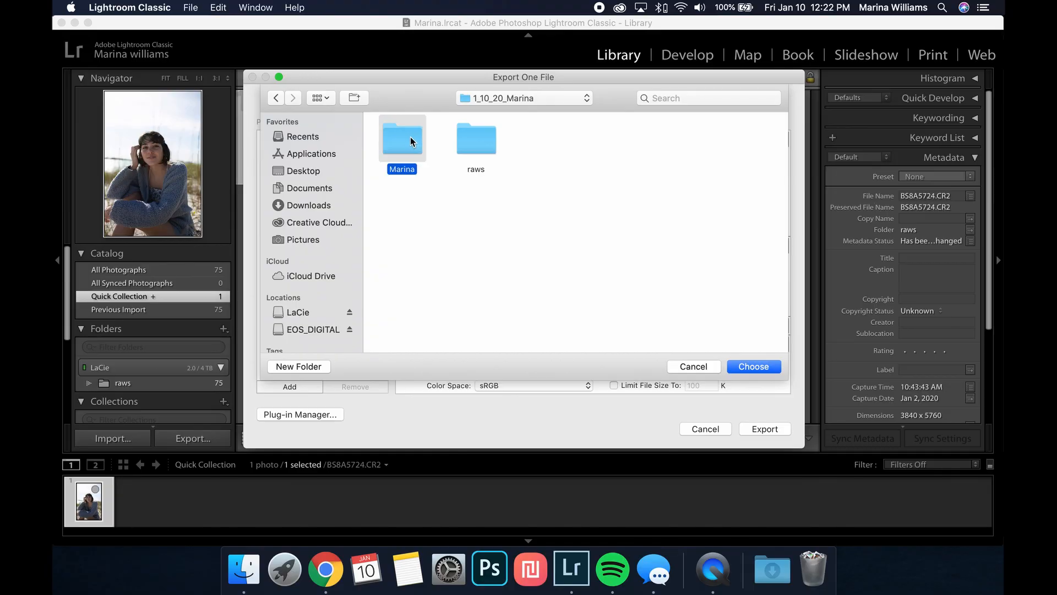
{"action": "left_click", "coordinate": [492, 140]}
{"action": "left_click", "coordinate": [564, 156]}
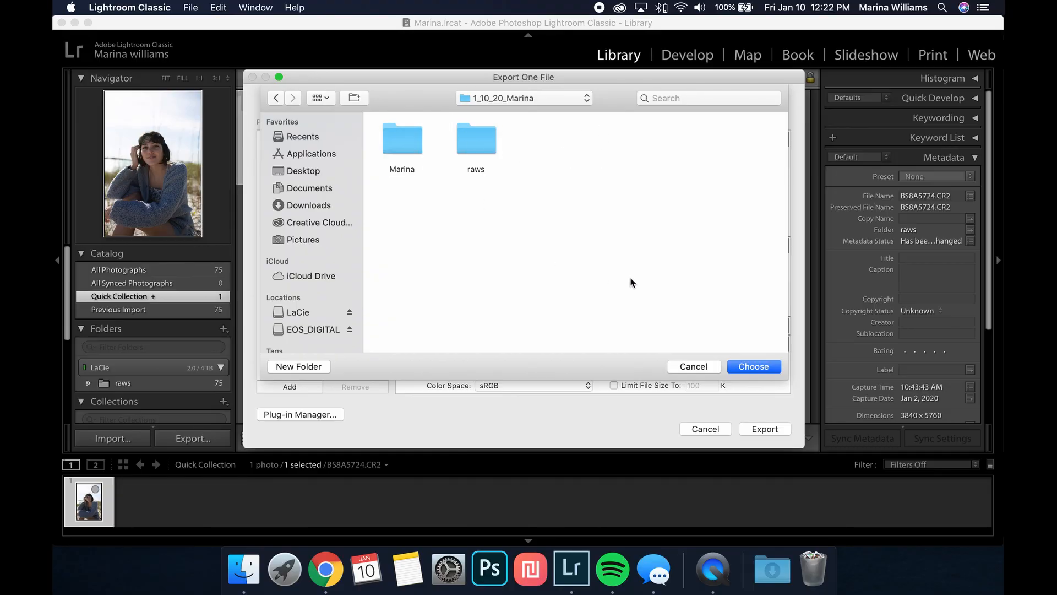
{"action": "left_click", "coordinate": [764, 368]}
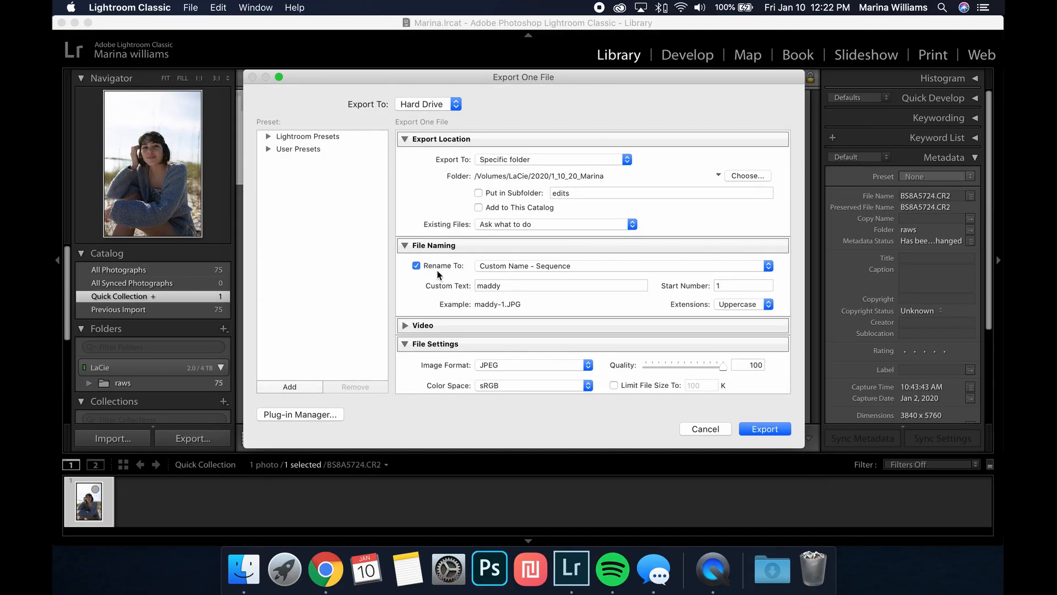
- Put the export in the edits subfolder and set the custom file name text to the photographed person's first name
{"action": "left_click", "coordinate": [520, 195]}
{"action": "scroll", "coordinate": [507, 299], "scroll_direction": "down", "scroll_amount": 3}
{"action": "double_click", "coordinate": [508, 242]}
{"action": "type", "text": "marina"}
- Review the remaining export settings and export the photo as an sRGB JPEG at quality 100
{"action": "scroll", "coordinate": [458, 256], "scroll_direction": "down", "scroll_amount": 5}
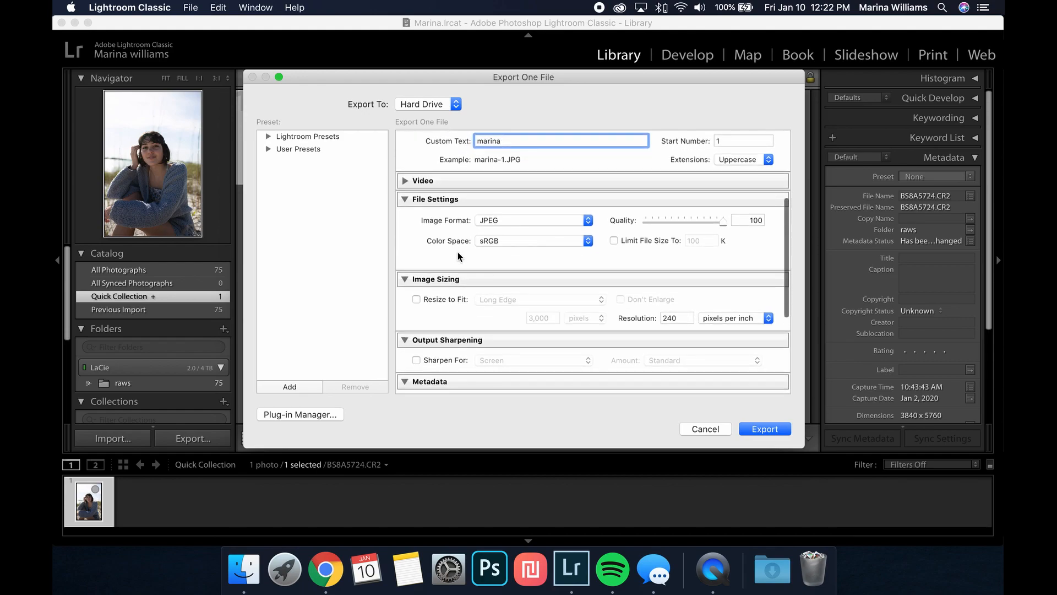
{"action": "scroll", "coordinate": [457, 252], "scroll_direction": "down", "scroll_amount": 5}
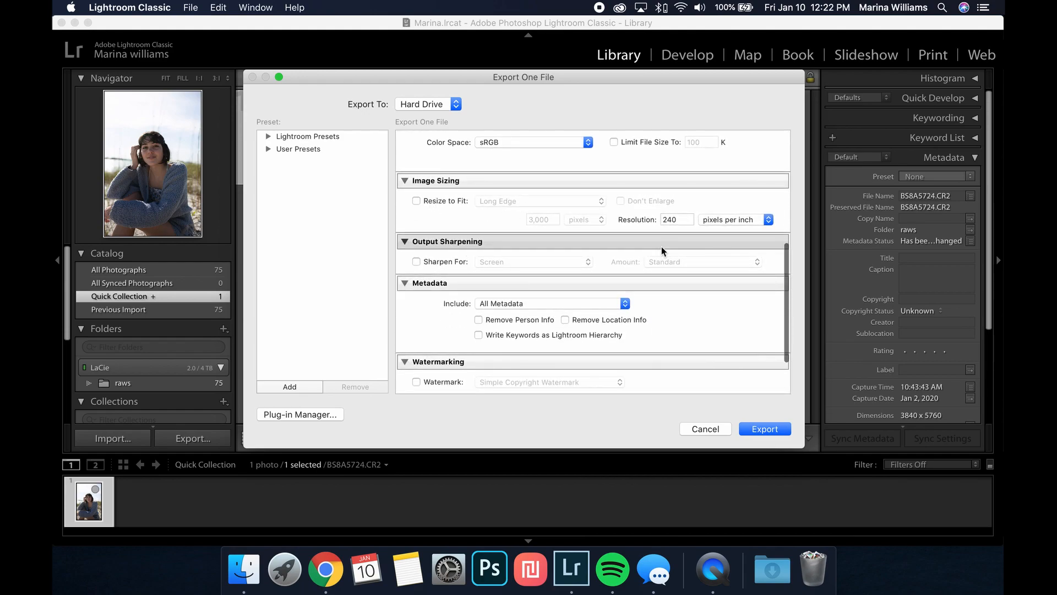
{"action": "scroll", "coordinate": [662, 246], "scroll_direction": "up", "scroll_amount": 10}
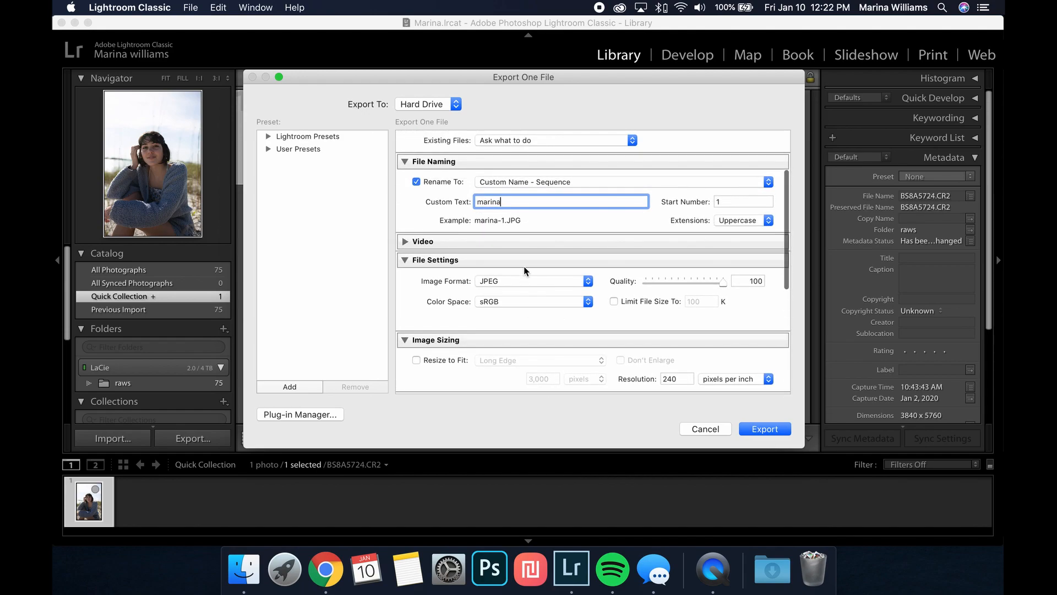
{"action": "left_click", "coordinate": [722, 284]}
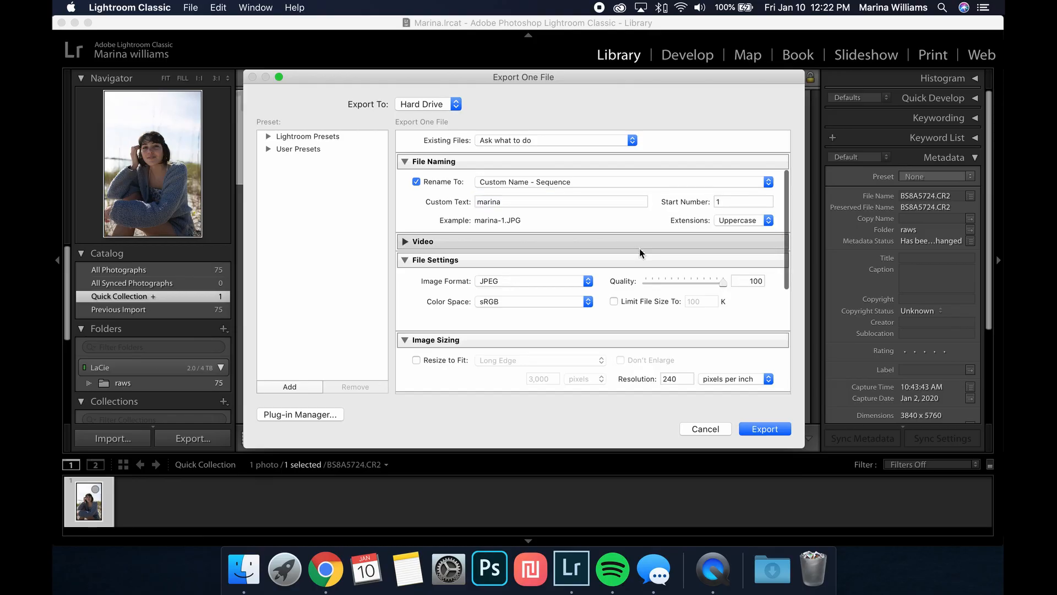
{"action": "scroll", "coordinate": [620, 241], "scroll_direction": "down", "scroll_amount": 10}
{"action": "scroll", "coordinate": [608, 293], "scroll_direction": "up", "scroll_amount": 15}
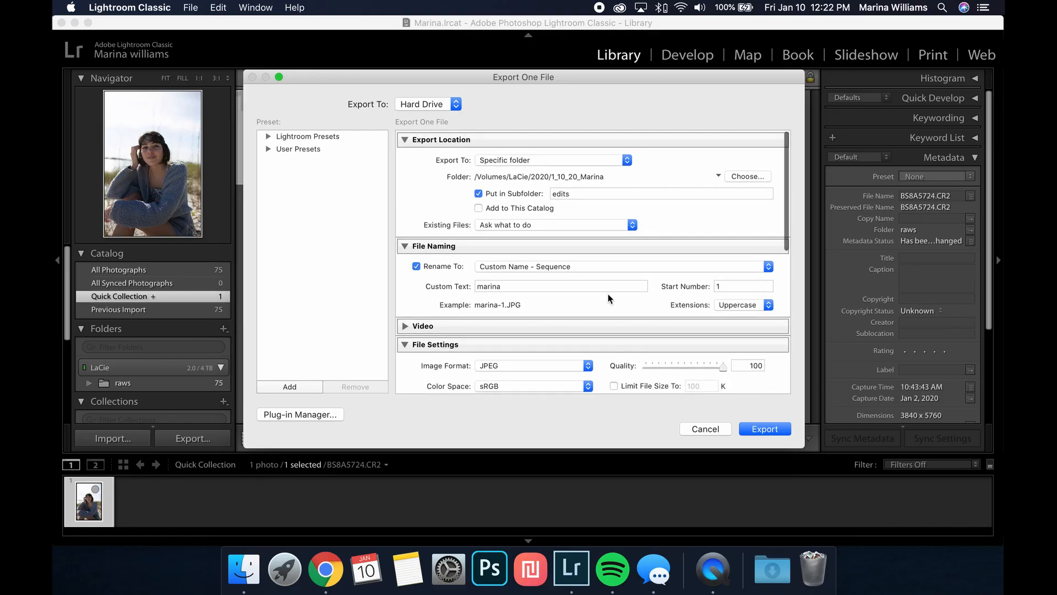
{"action": "left_click", "coordinate": [764, 429]}
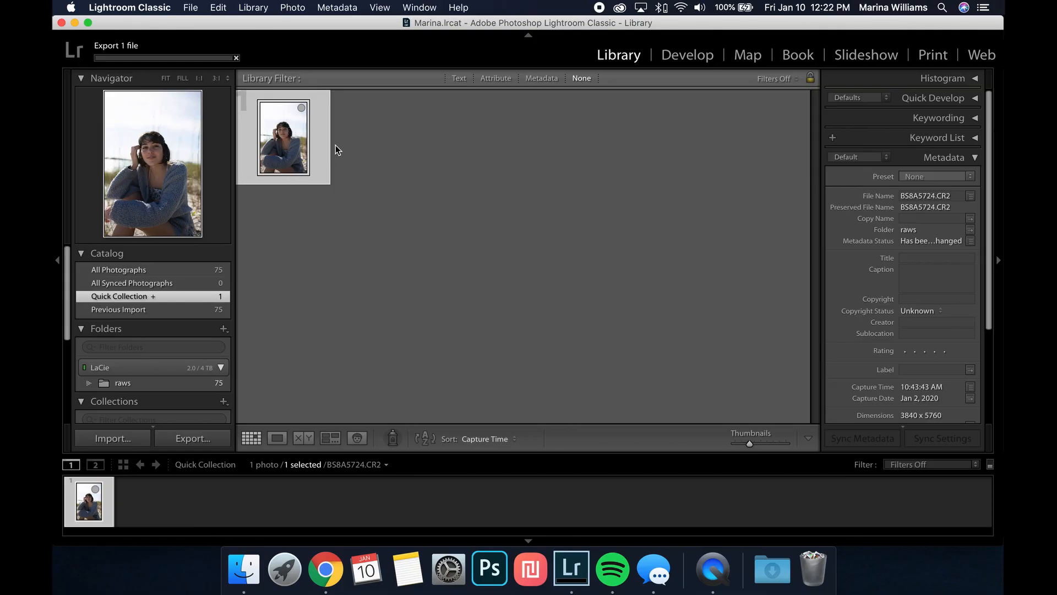
- Switch to Finder and open the edits folder of the 1_10_20 shoot to view the exported JPG
{"action": "left_click", "coordinate": [244, 570]}
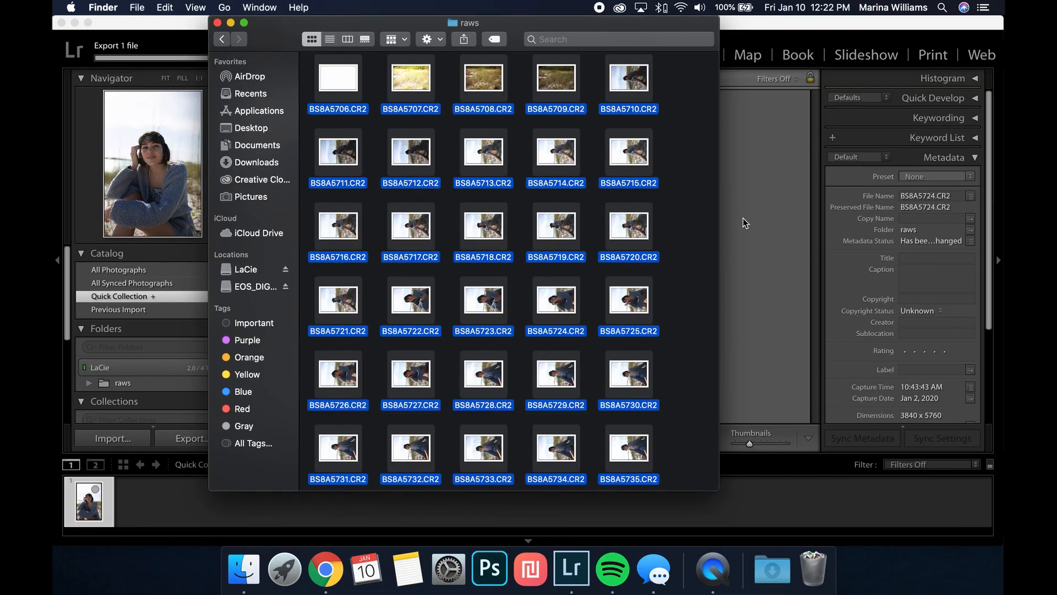
{"action": "left_click_drag", "start_coordinate": [264, 31], "coordinate": [299, 31]}
{"action": "left_click", "coordinate": [257, 39]}
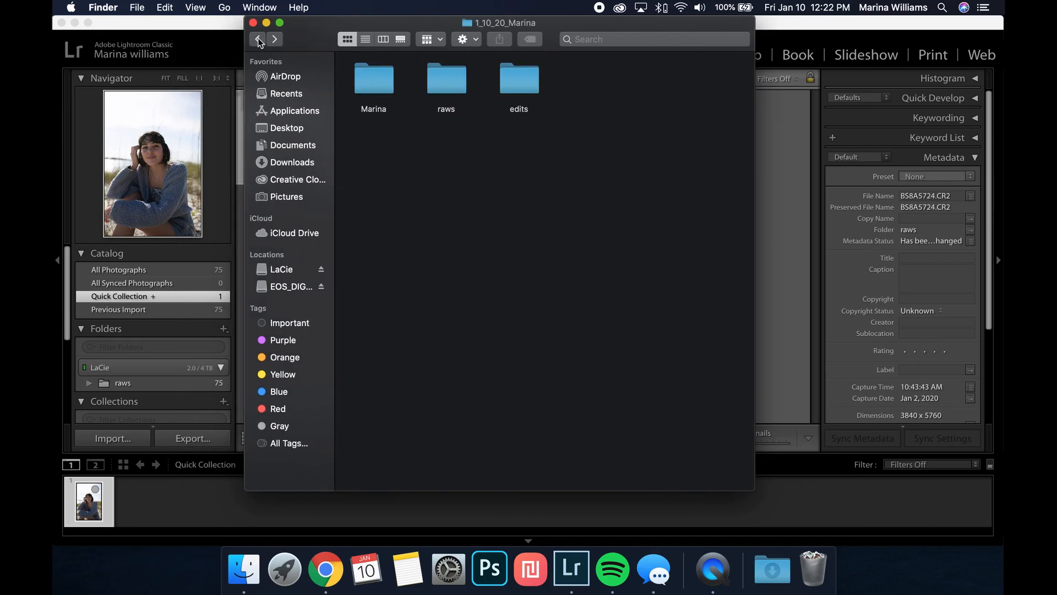
{"action": "double_click", "coordinate": [521, 81]}
{"action": "left_click", "coordinate": [395, 109]}
{"action": "left_click", "coordinate": [396, 112]}
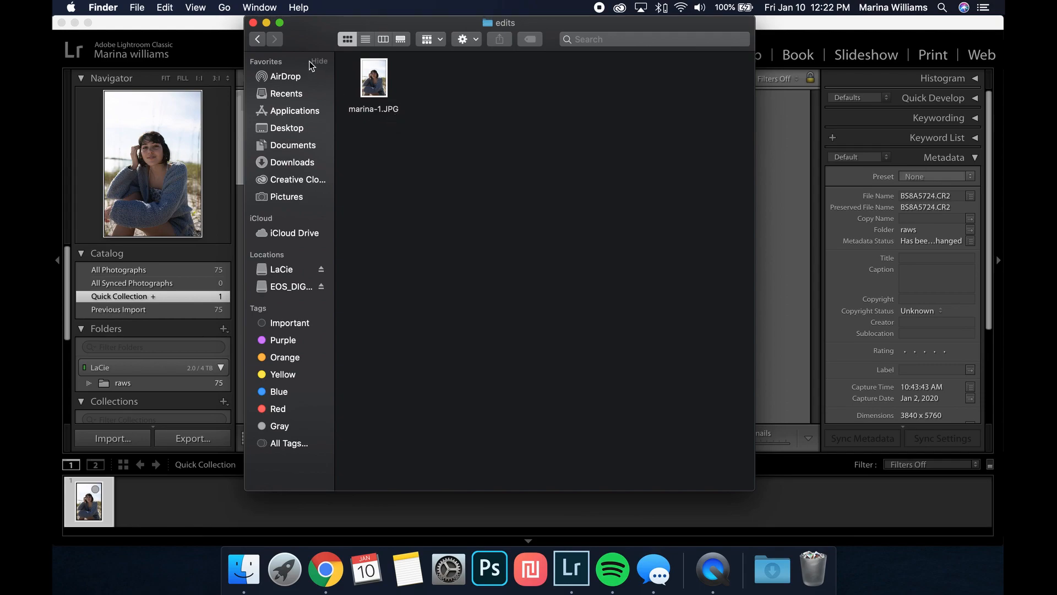
- Go back up to the 2020 folder and reopen the edits folder through the 1_10_20 shoot folder
{"action": "left_click", "coordinate": [257, 39]}
{"action": "left_click", "coordinate": [258, 39]}
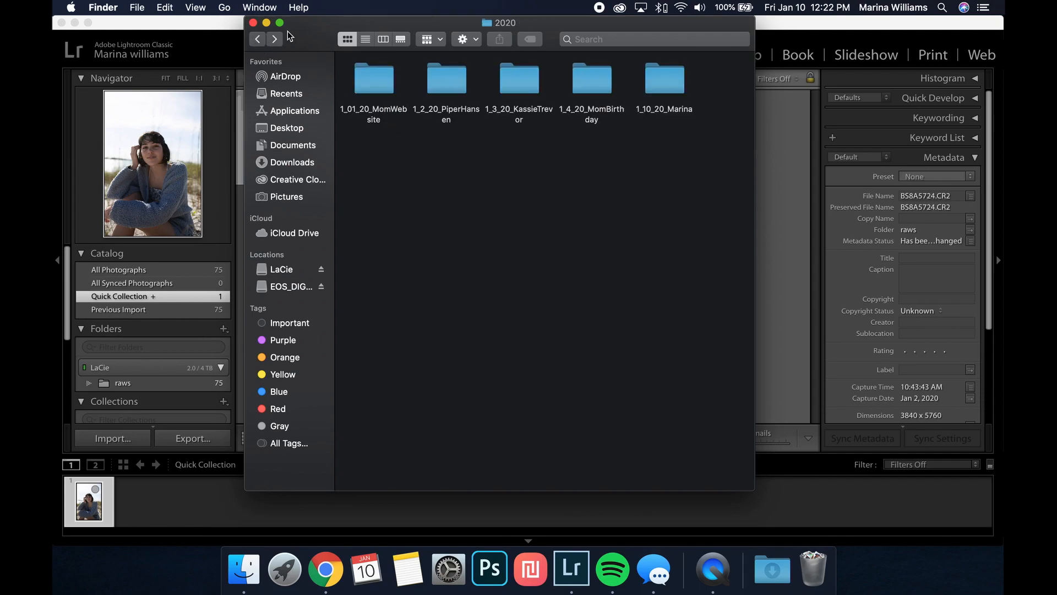
{"action": "double_click", "coordinate": [674, 84]}
{"action": "double_click", "coordinate": [519, 77]}
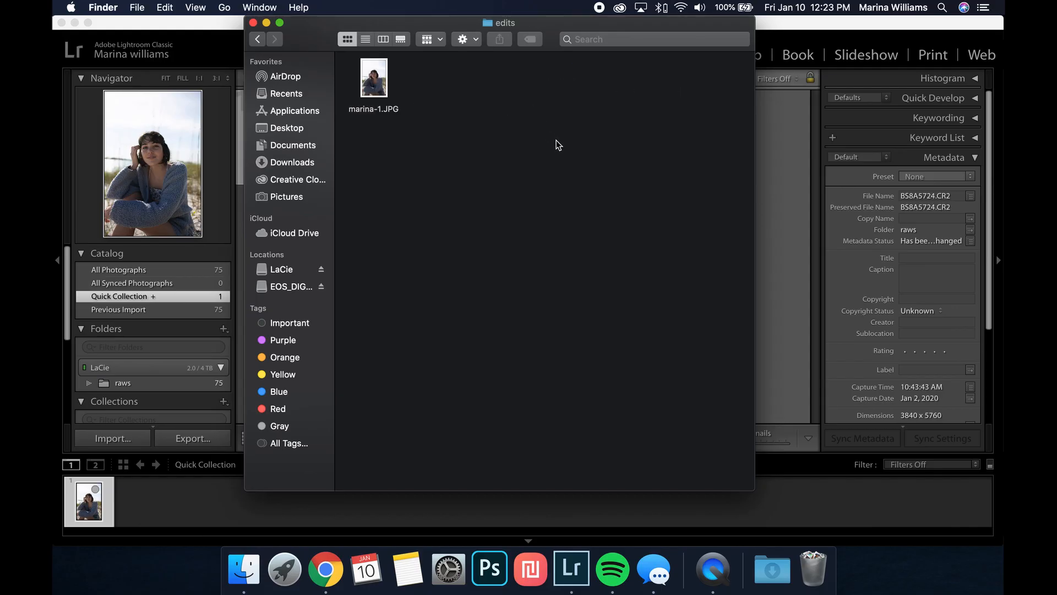